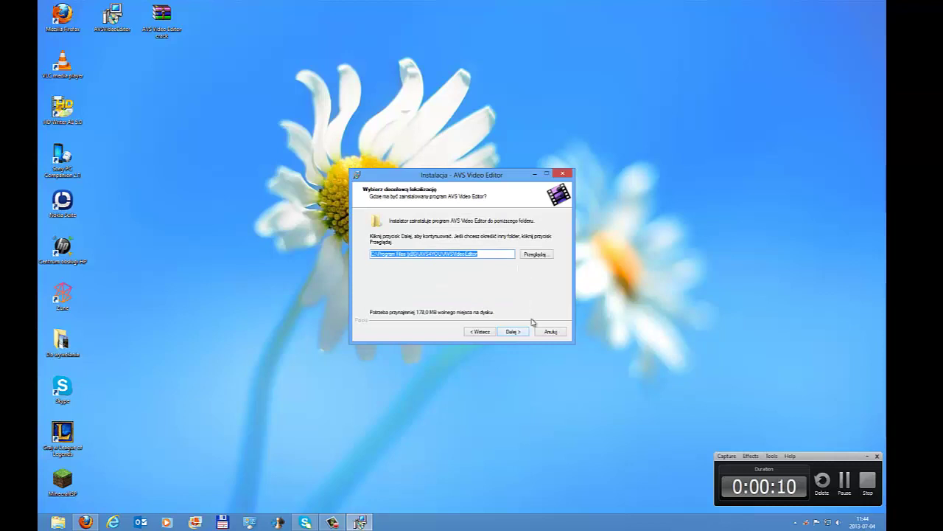
# Step: Install AVS Video Editor to C:\Program Files (x86)\AVS4YOU\AVSVideoEditor without extra icons or tasks, and finish without launching it
pyautogui.click(520, 334)
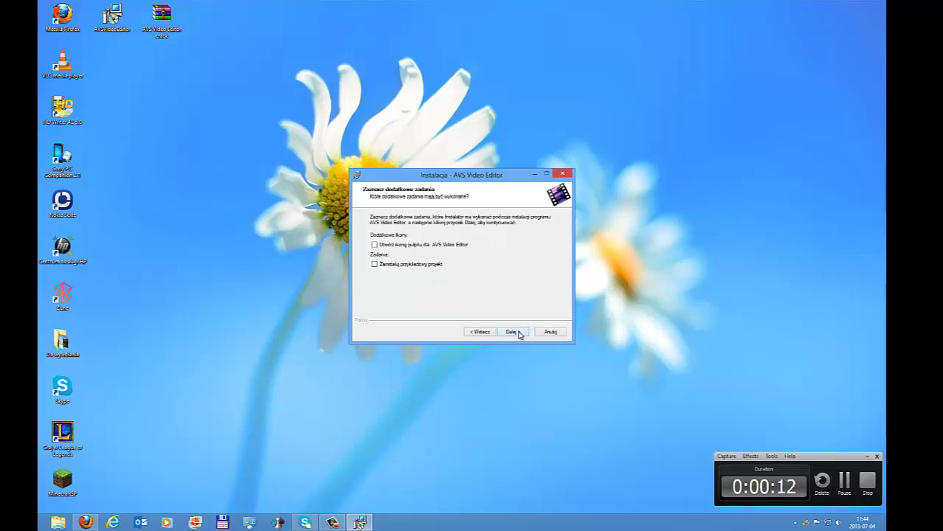
pyautogui.click(515, 333)
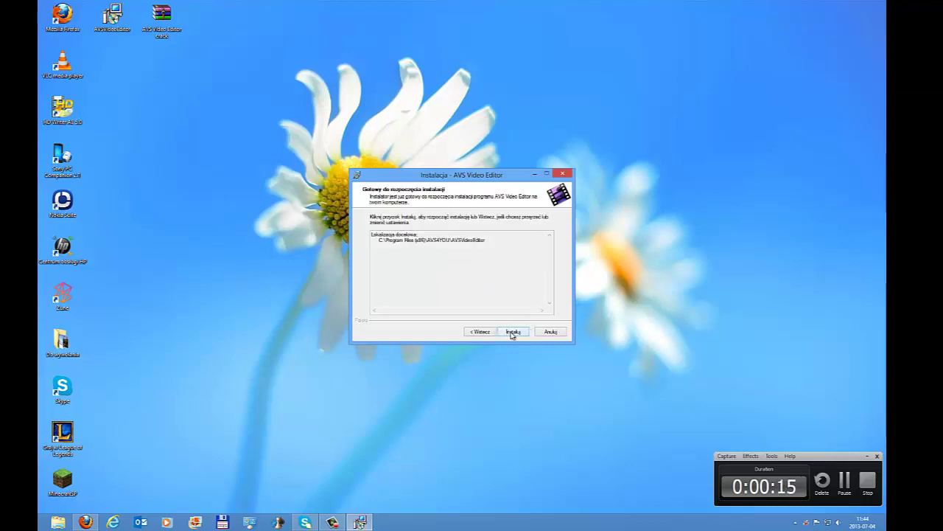
pyautogui.click(511, 331)
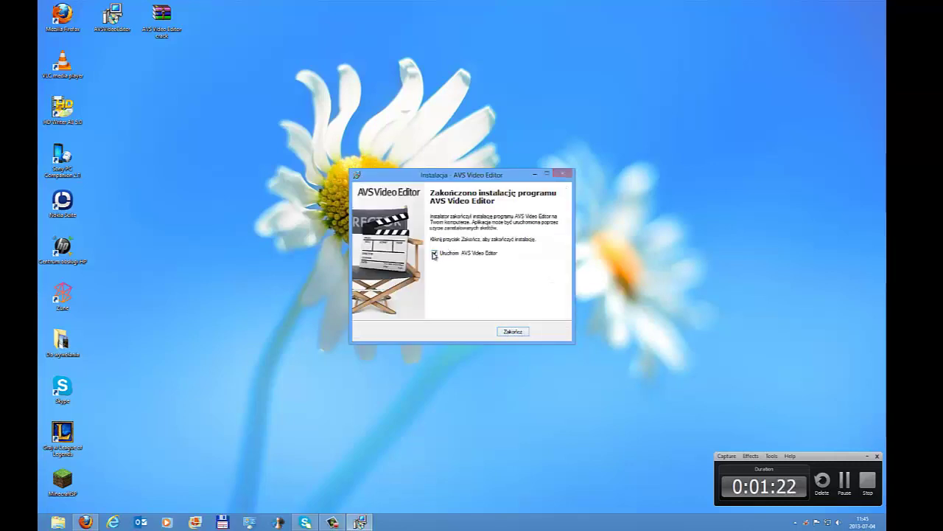
pyautogui.click(434, 254)
pyautogui.click(513, 331)
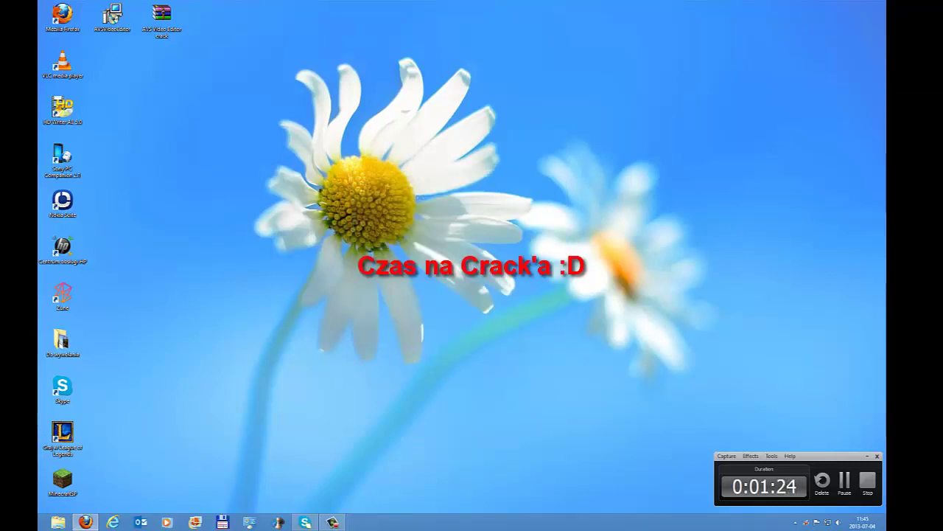
# Step: In File Explorer, open the AVSVideoEditor folder inside Pliki programów (x86)\AVS4YOU on drive C
pyautogui.click(59, 522)
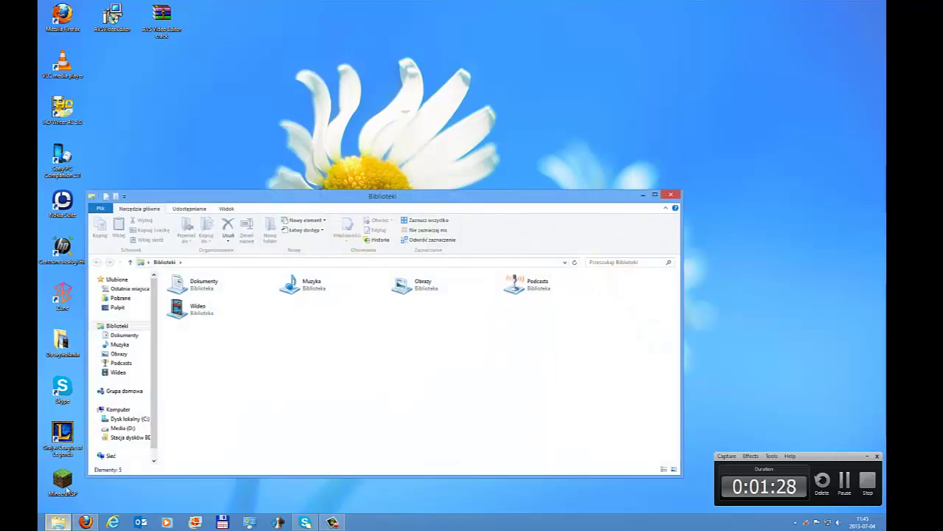
pyautogui.click(118, 419)
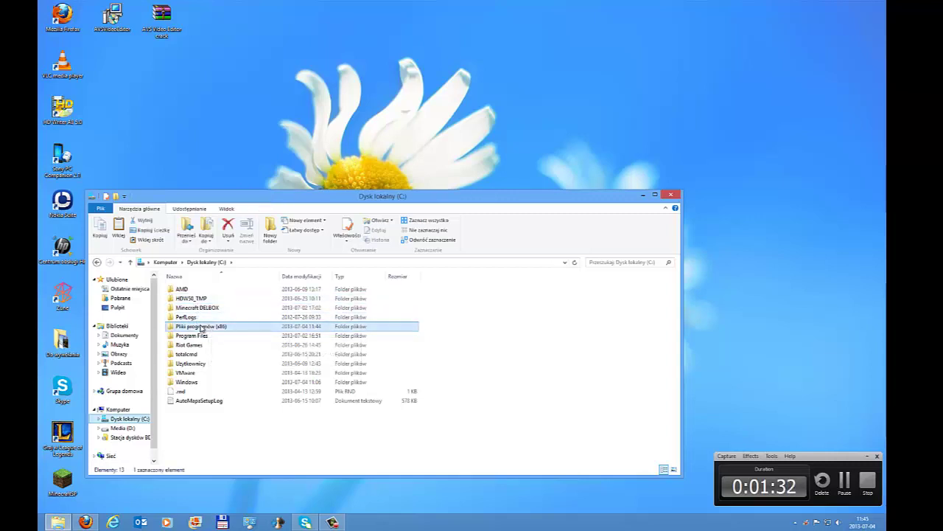
pyautogui.doubleClick(203, 327)
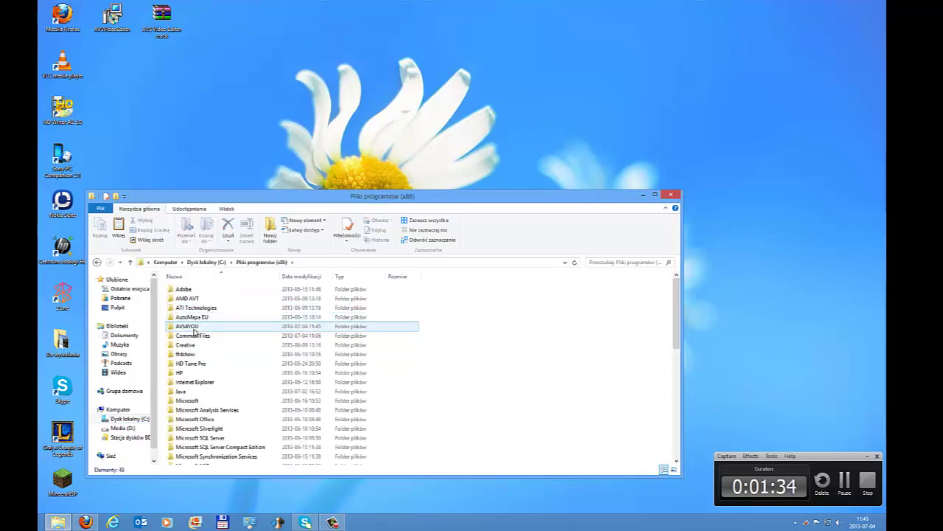
pyautogui.click(194, 329)
pyautogui.doubleClick(194, 329)
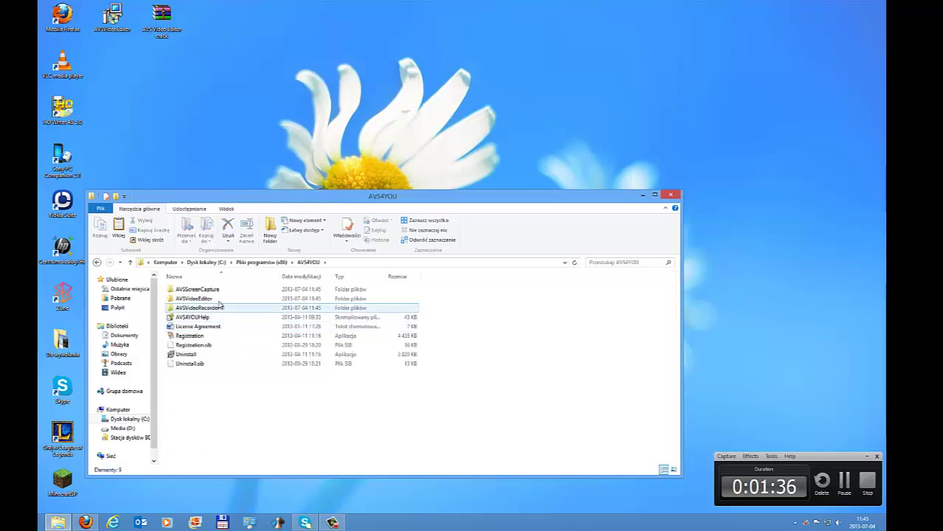
pyautogui.doubleClick(205, 301)
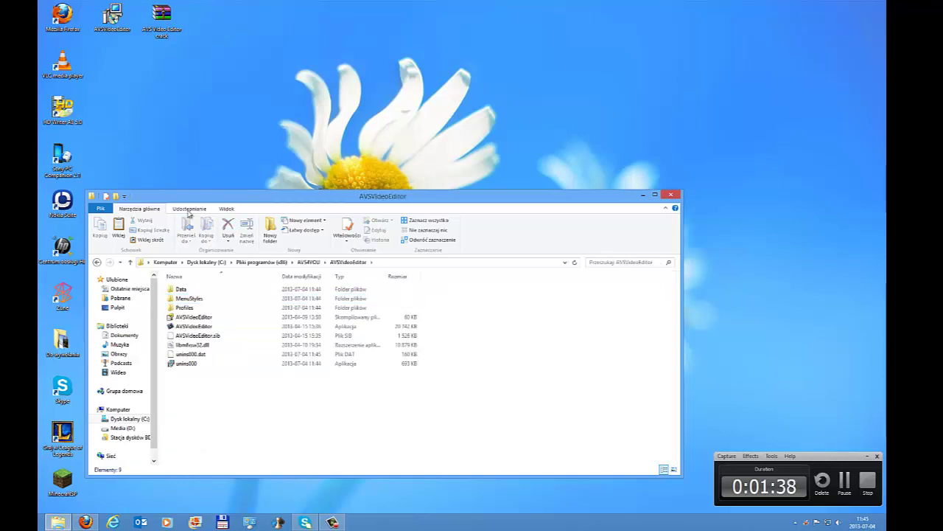
# Step: Open the AVS Video Editor crack.rar archive and place its window beside the AVSVideoEditor folder window
pyautogui.click(170, 35)
pyautogui.doubleClick(170, 35)
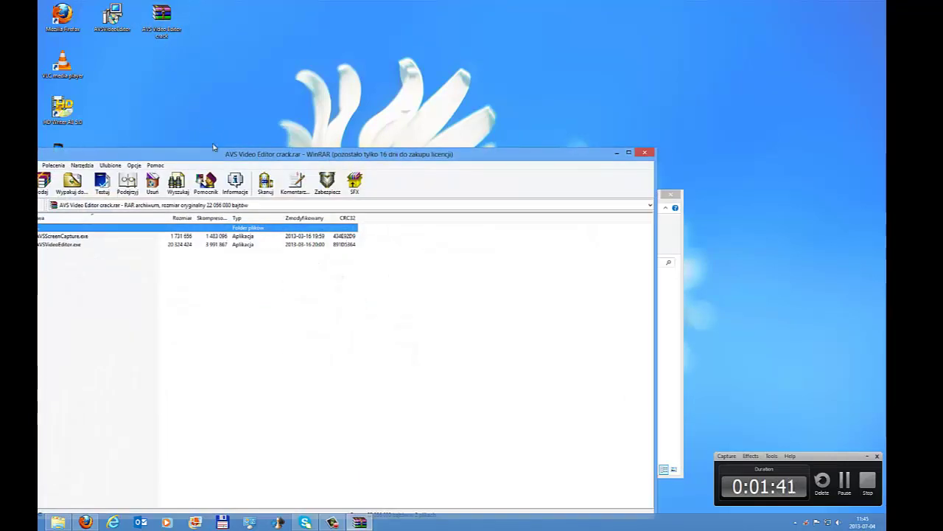
pyautogui.moveTo(252, 153); pyautogui.dragTo(608, 100)
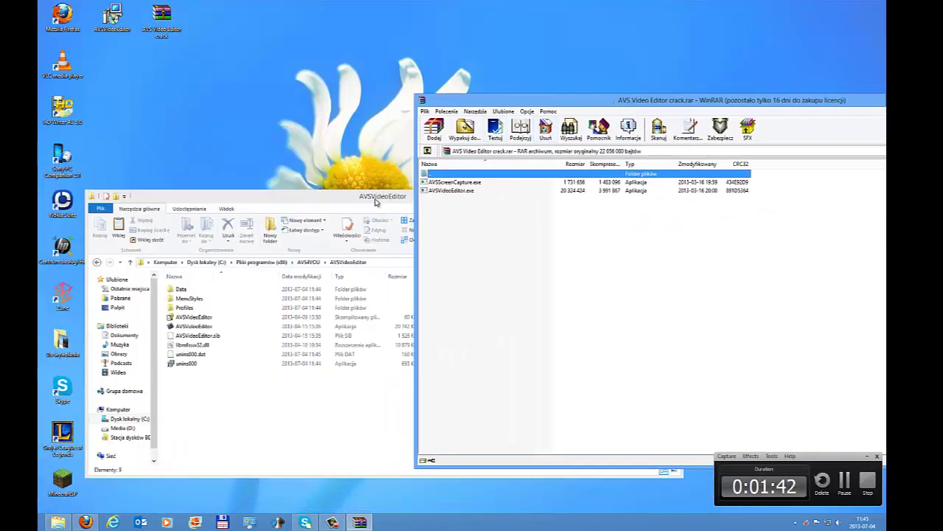
pyautogui.moveTo(361, 196); pyautogui.dragTo(361, 194)
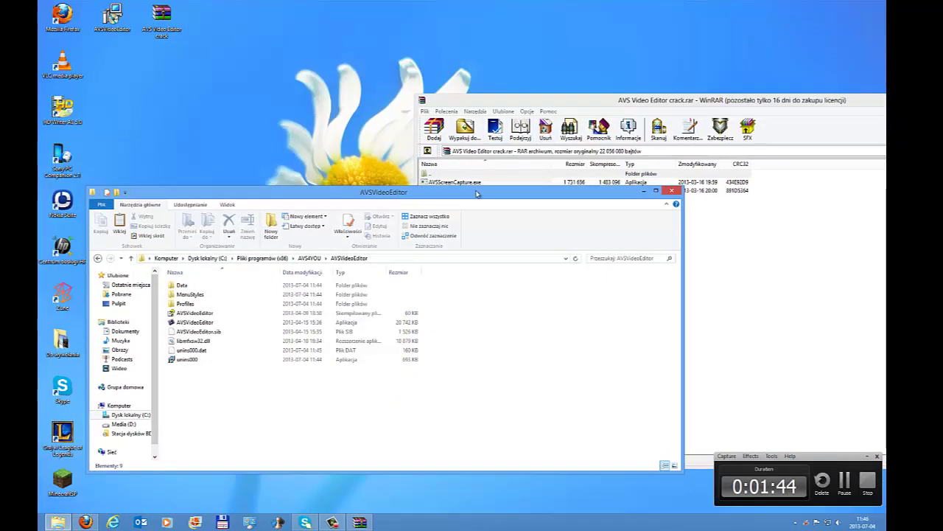
# Step: Copy AVSVideoEditor.exe from the archive into the AVSVideoEditor folder, replacing the existing file with administrator permission
pyautogui.click(767, 211)
pyautogui.click(476, 192)
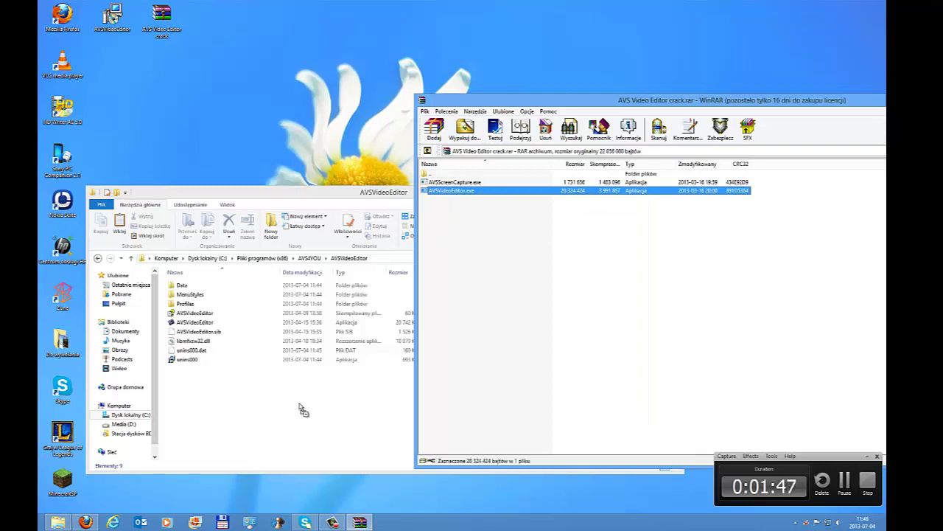
pyautogui.moveTo(280, 408); pyautogui.dragTo(278, 407)
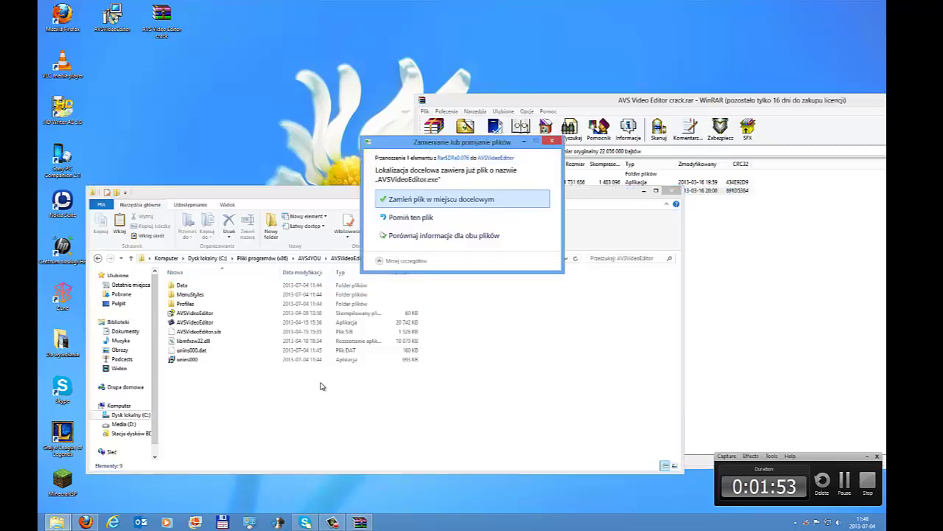
pyautogui.click(440, 198)
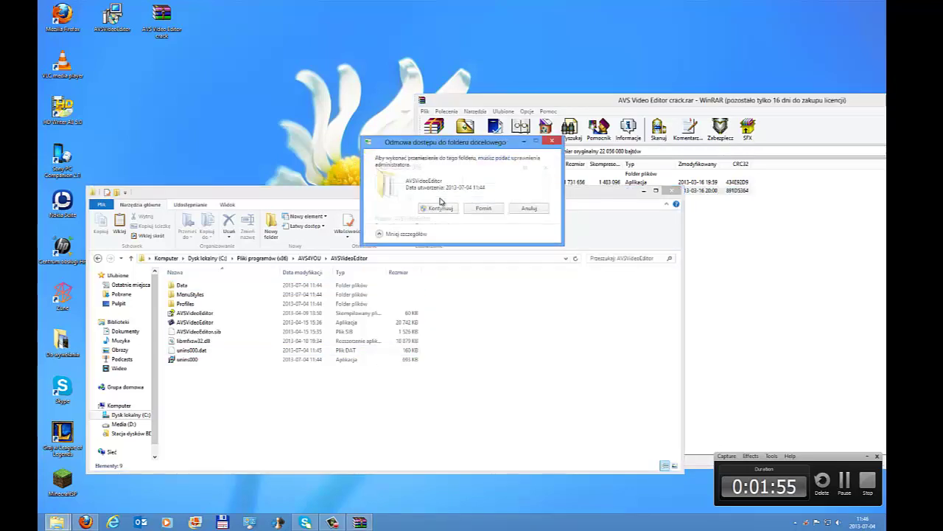
pyautogui.click(441, 210)
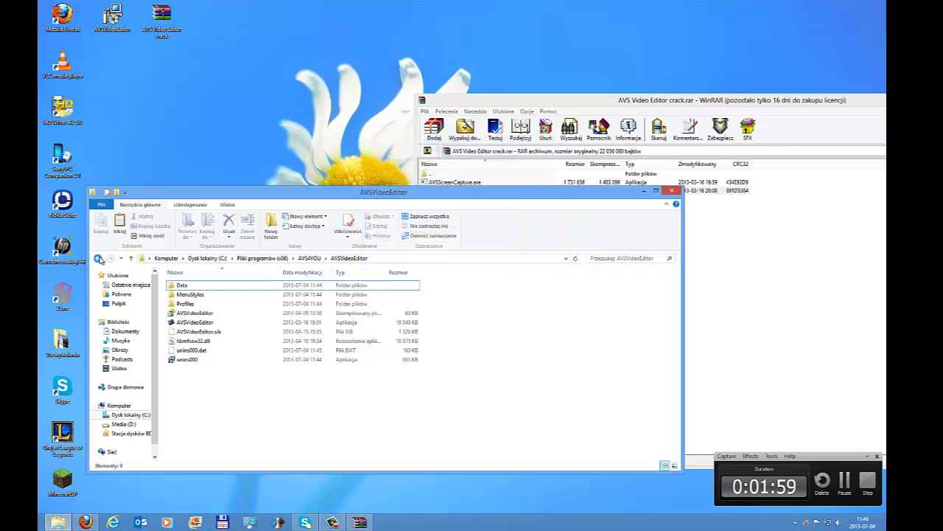
# Step: Copy AVSScreenCapture.exe from the archive into the AVS4YOU\AVSScreenCapture folder, replacing the existing file with administrator permission
pyautogui.click(97, 258)
pyautogui.click(221, 286)
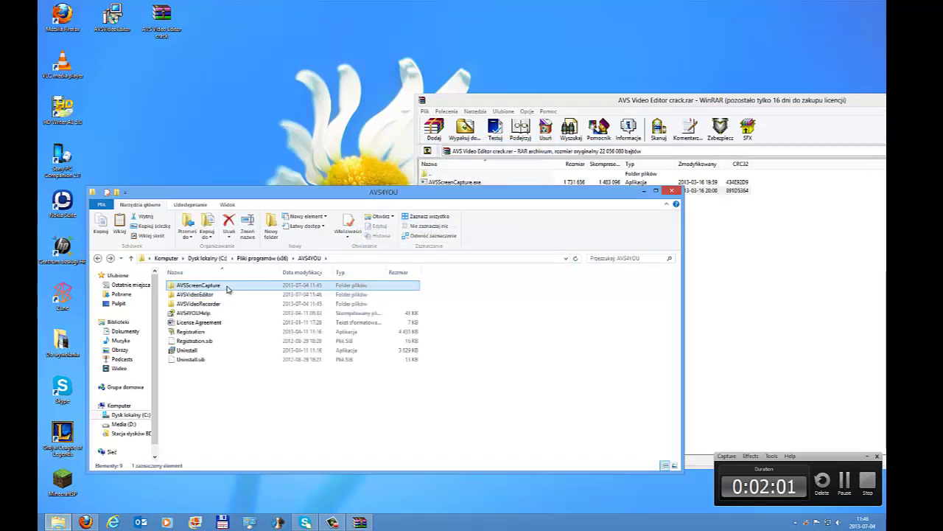
pyautogui.doubleClick(225, 287)
pyautogui.click(768, 289)
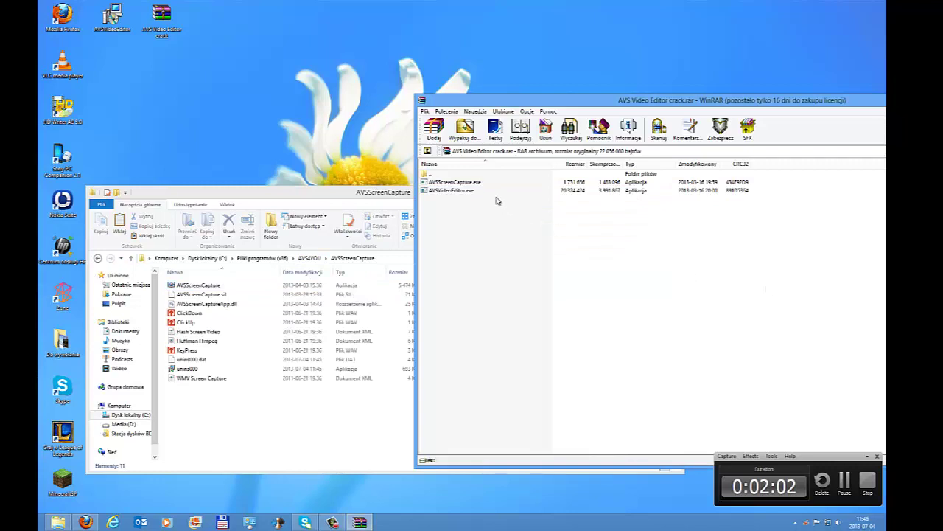
pyautogui.click(478, 182)
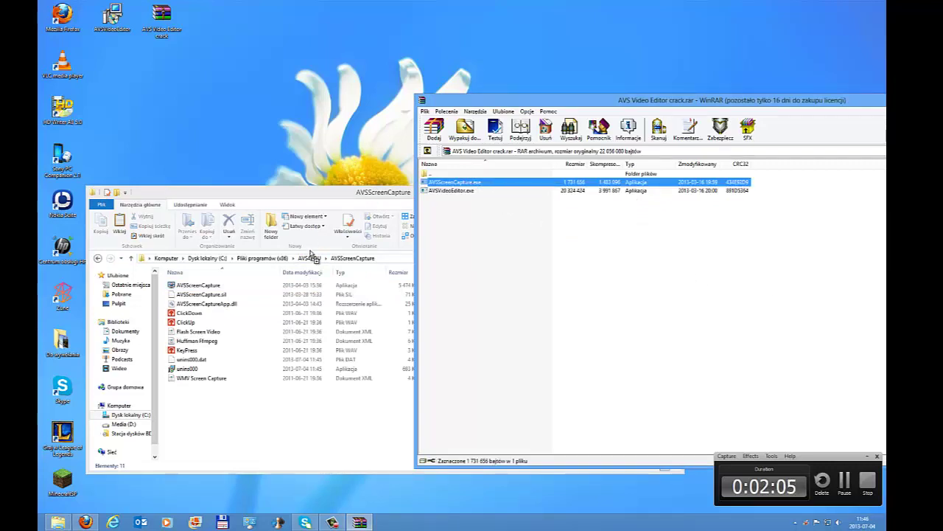
pyautogui.moveTo(293, 417); pyautogui.dragTo(337, 393)
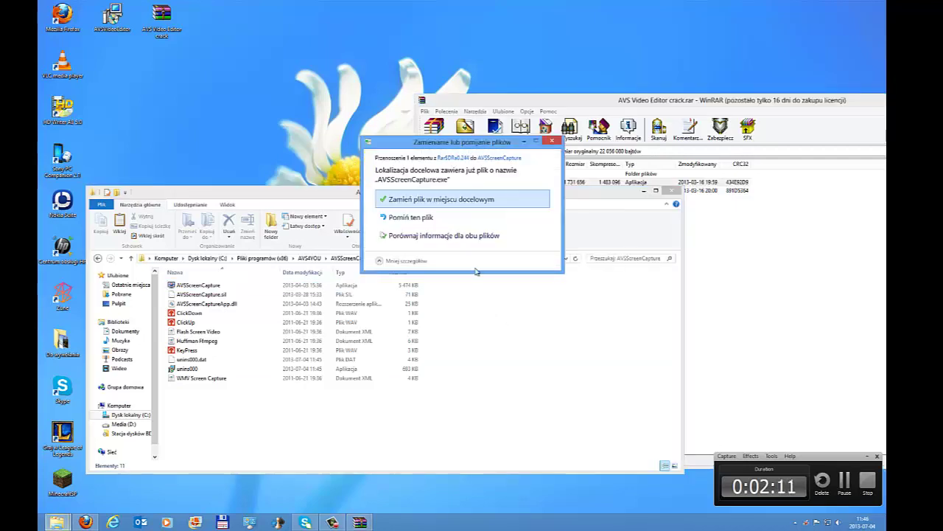
pyautogui.click(459, 200)
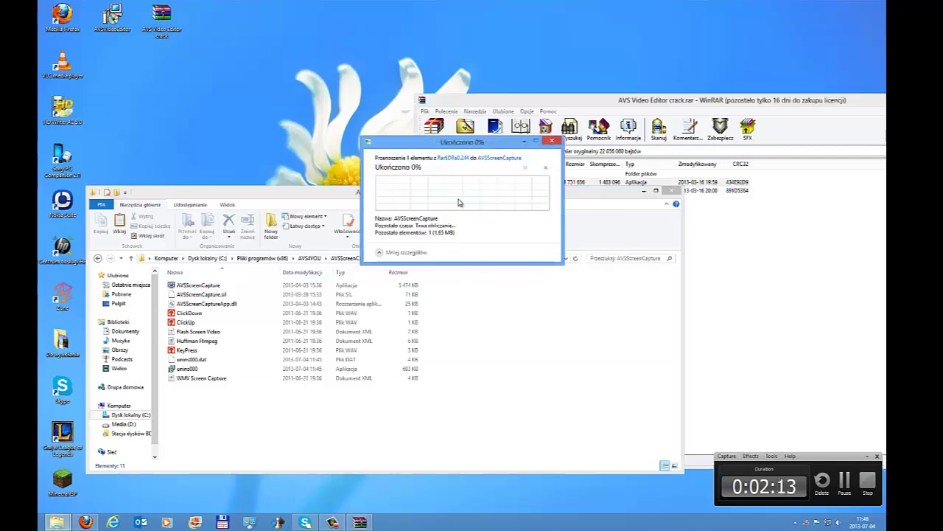
pyautogui.click(450, 209)
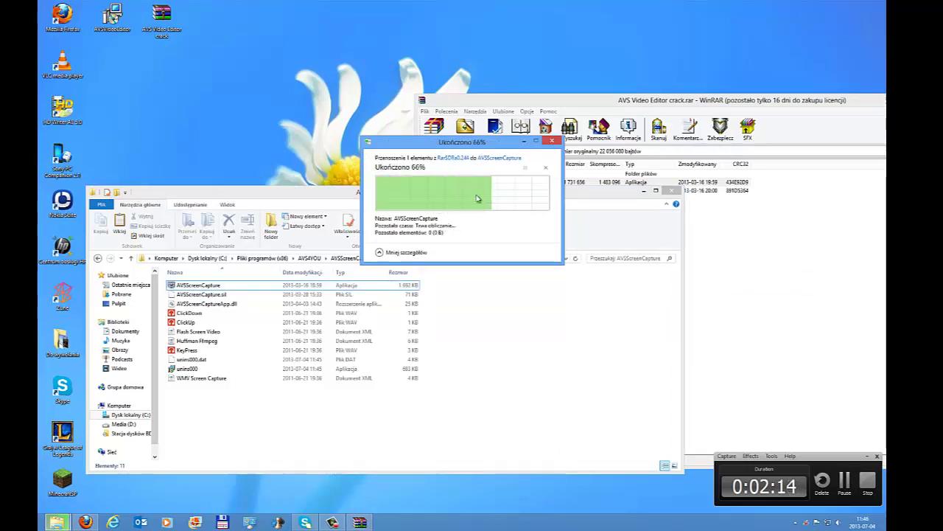
# Step: Close the archive, launch the AVSVideoEditor application from its installation folder and dismiss the start-up tip
pyautogui.doubleClick(660, 100)
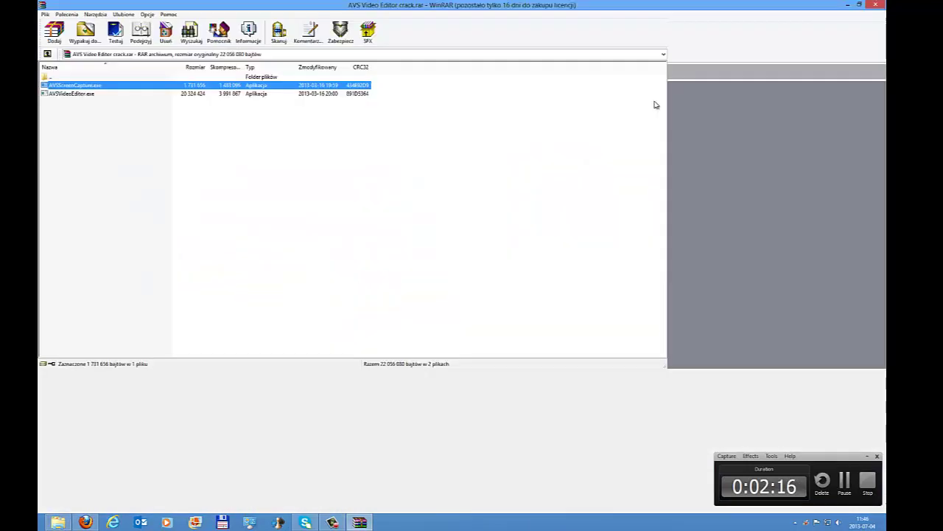
pyautogui.click(876, 5)
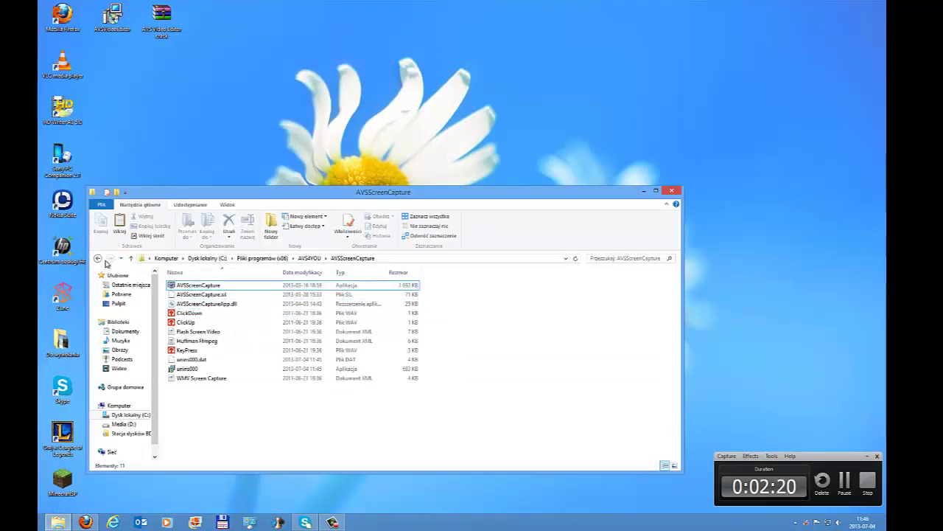
pyautogui.press('BackSpace')
pyautogui.doubleClick(195, 295)
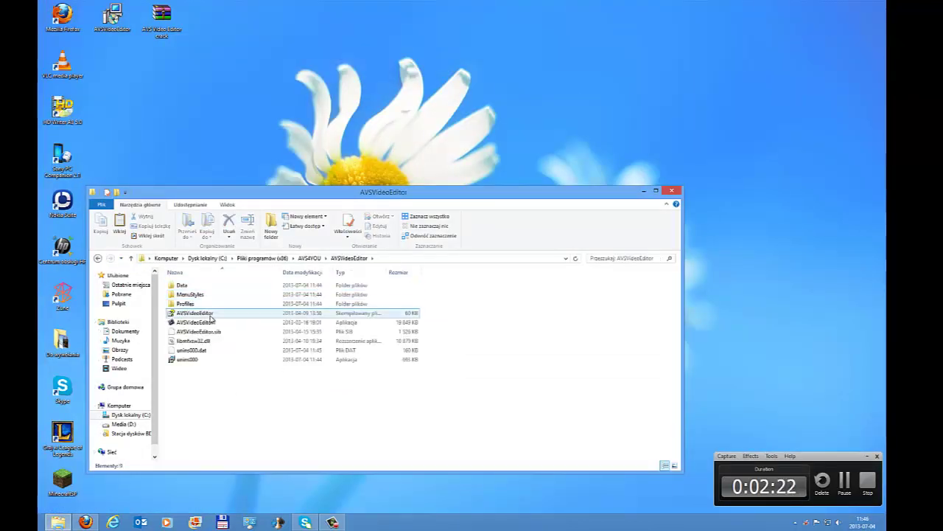
pyautogui.doubleClick(220, 323)
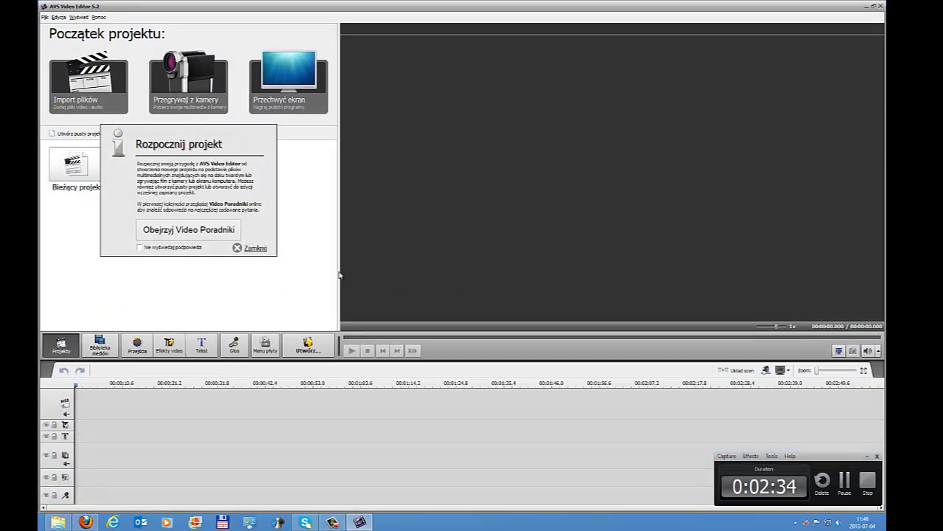
pyautogui.click(237, 248)
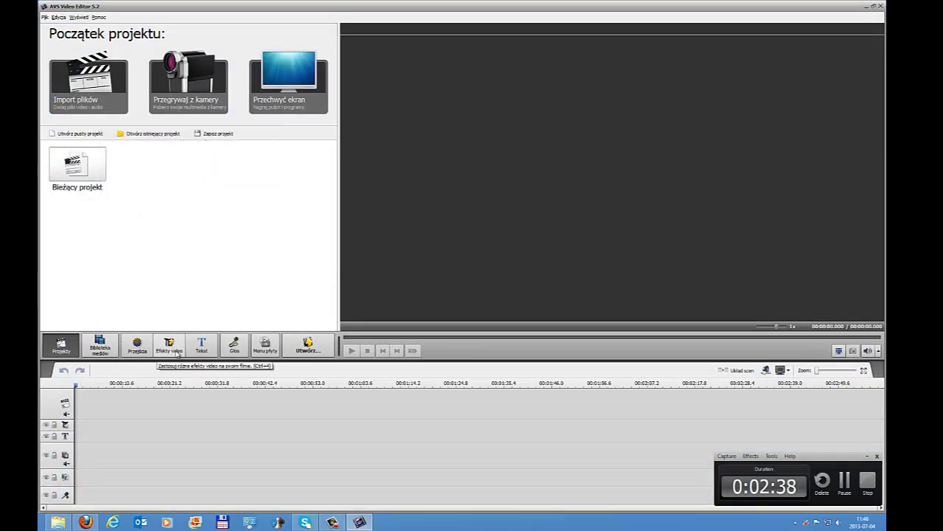
# Step: Add the Proste 10 text style from the simple text category to the start of the timeline
pyautogui.click(201, 344)
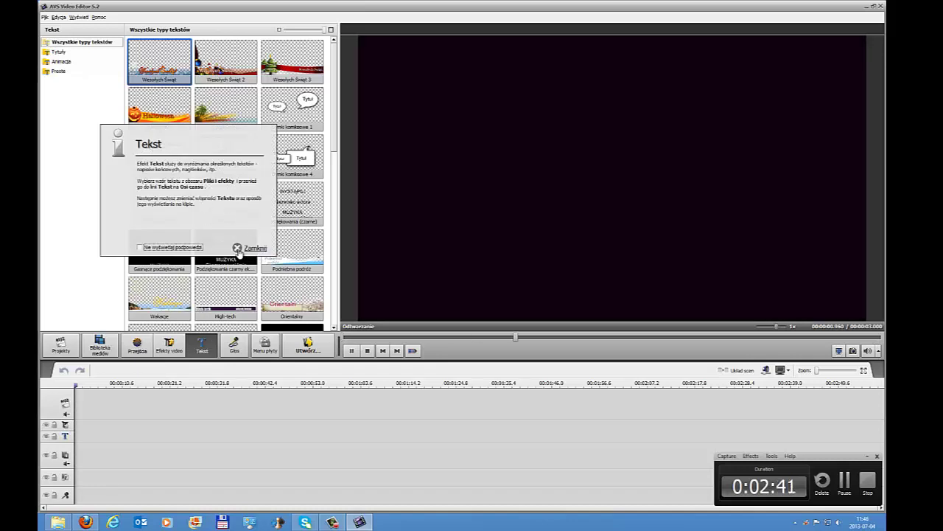
pyautogui.click(238, 249)
pyautogui.click(65, 73)
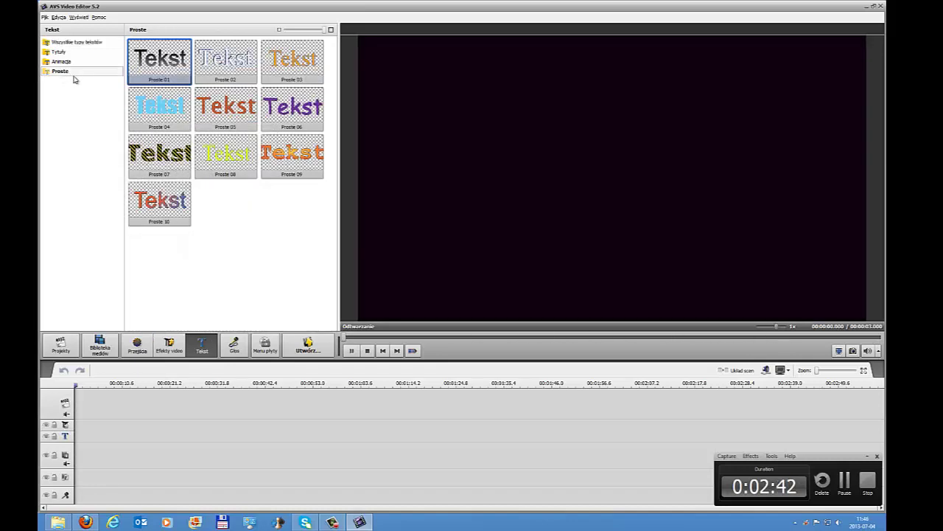
pyautogui.moveTo(158, 211); pyautogui.dragTo(196, 255)
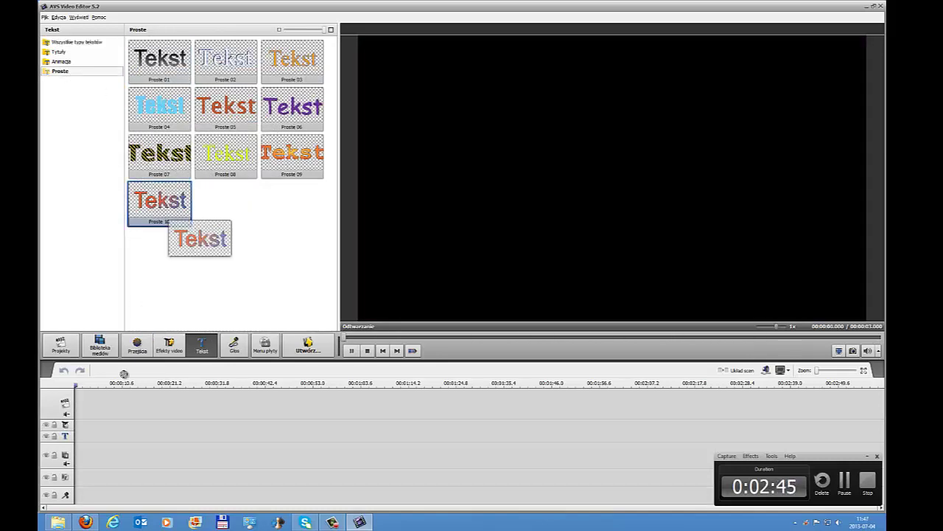
pyautogui.moveTo(124, 373); pyautogui.dragTo(86, 411)
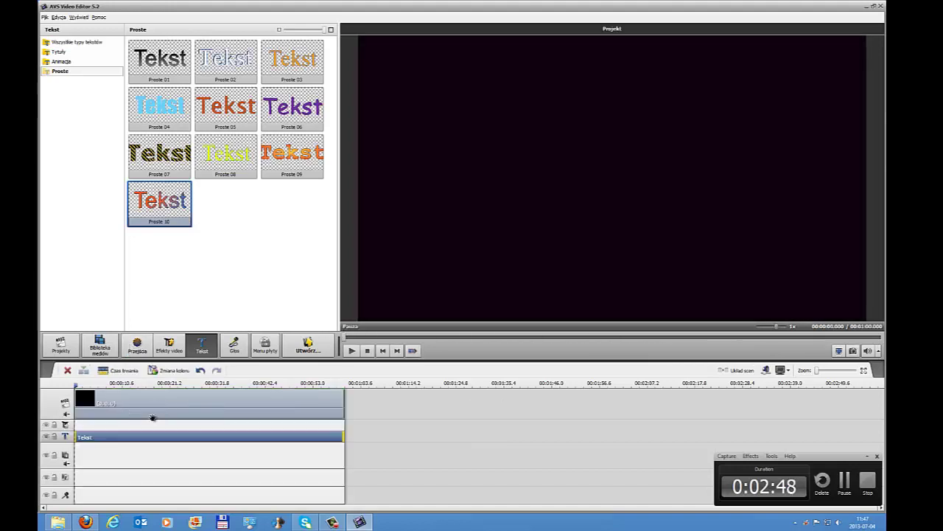
# Step: Shorten the black background clip on the timeline to about 8.8 seconds
pyautogui.click(153, 416)
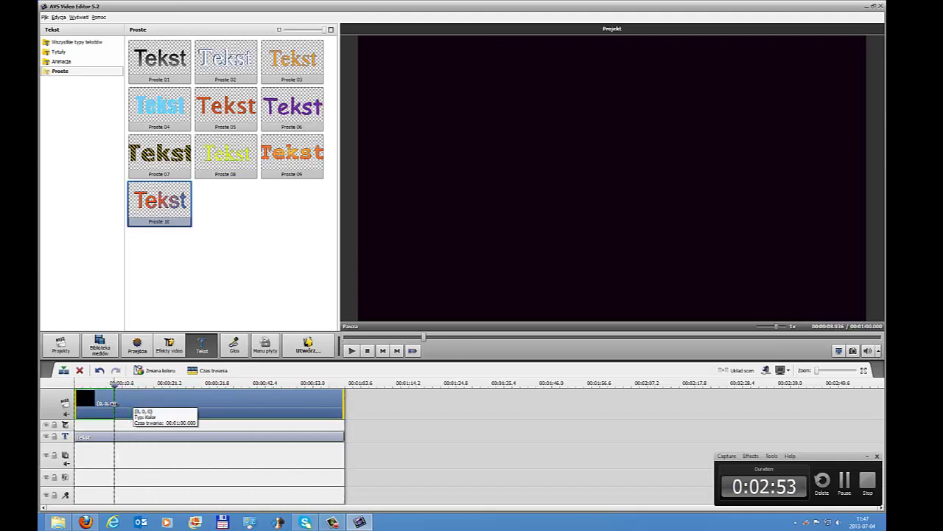
pyautogui.moveTo(113, 403); pyautogui.dragTo(113, 403)
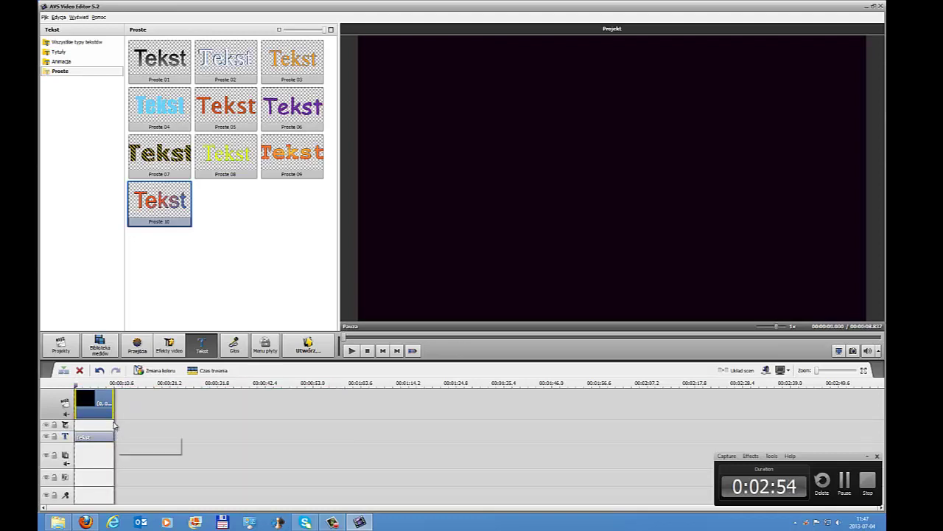
# Step: Open the text clip on the timeline for editing and close its editor again
pyautogui.click(98, 437)
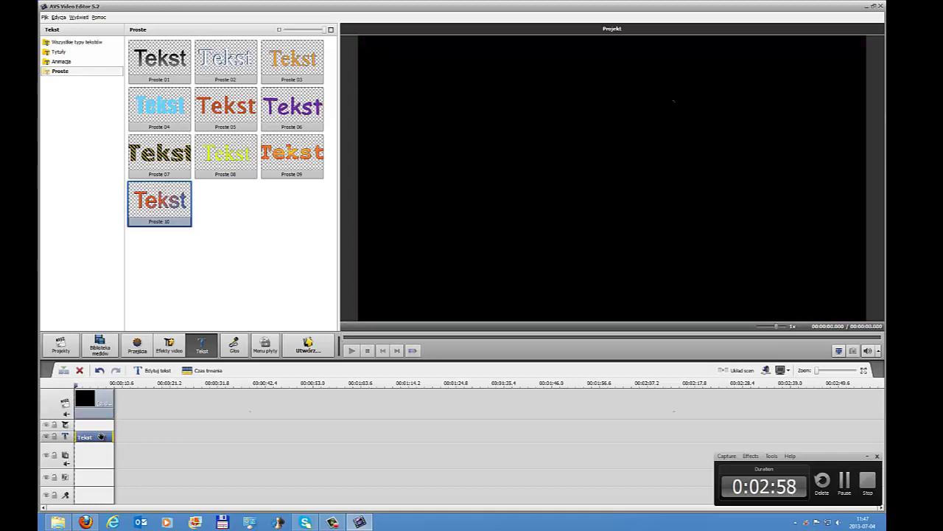
pyautogui.doubleClick(101, 436)
pyautogui.click(669, 105)
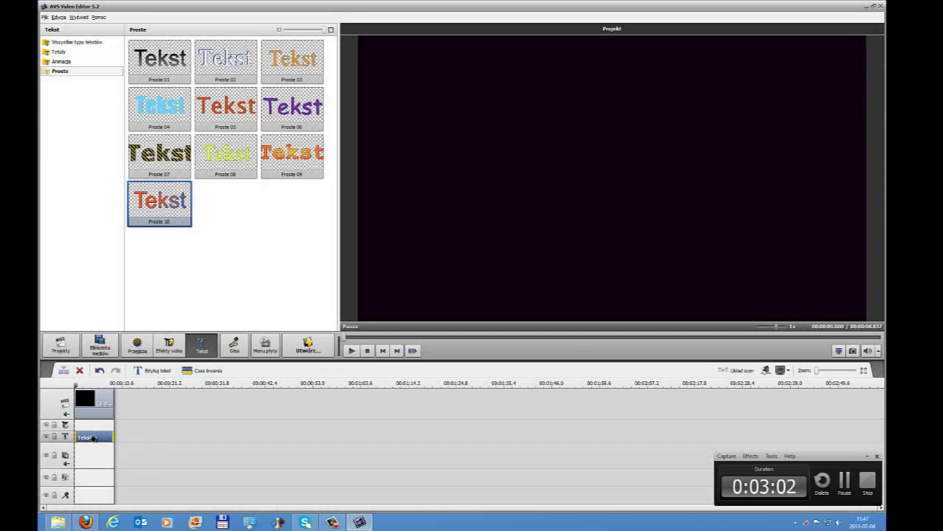
# Step: Open the text clip on the timeline for editing and set its font size to 48
pyautogui.click(145, 371)
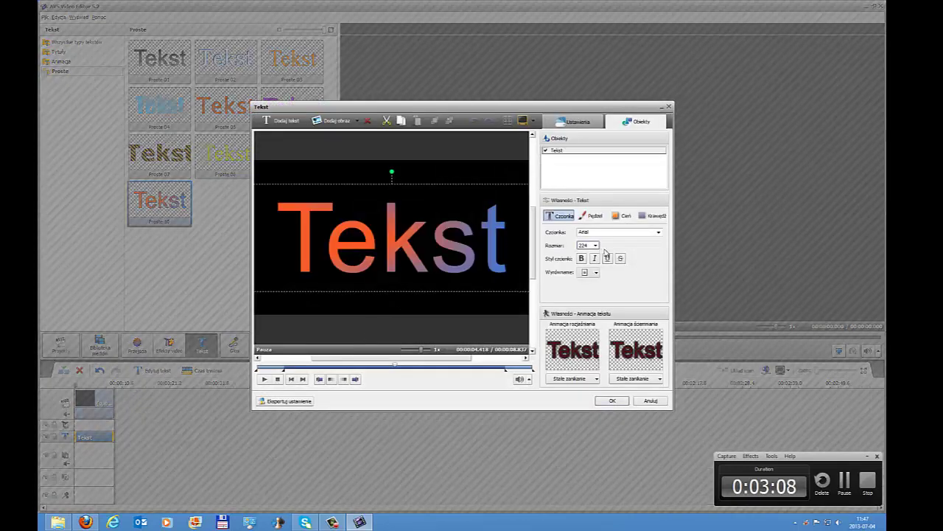
pyautogui.click(595, 246)
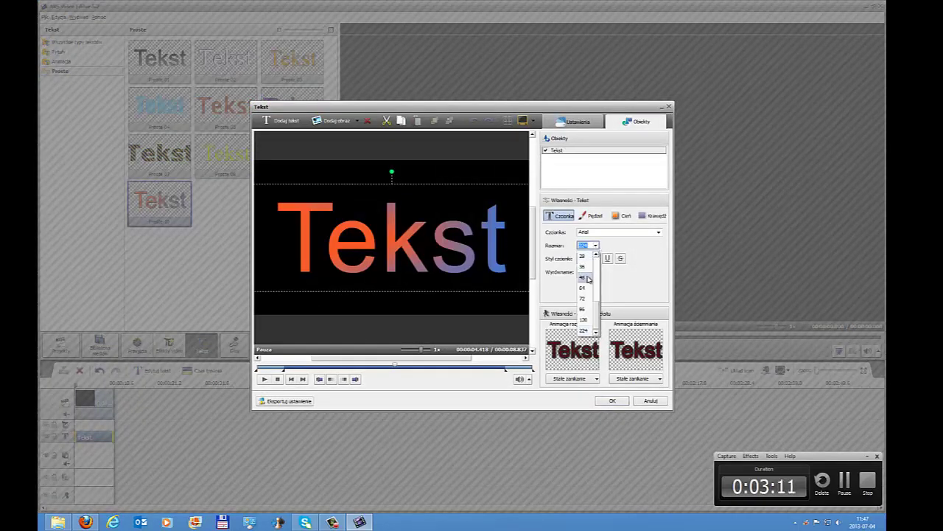
pyautogui.click(587, 273)
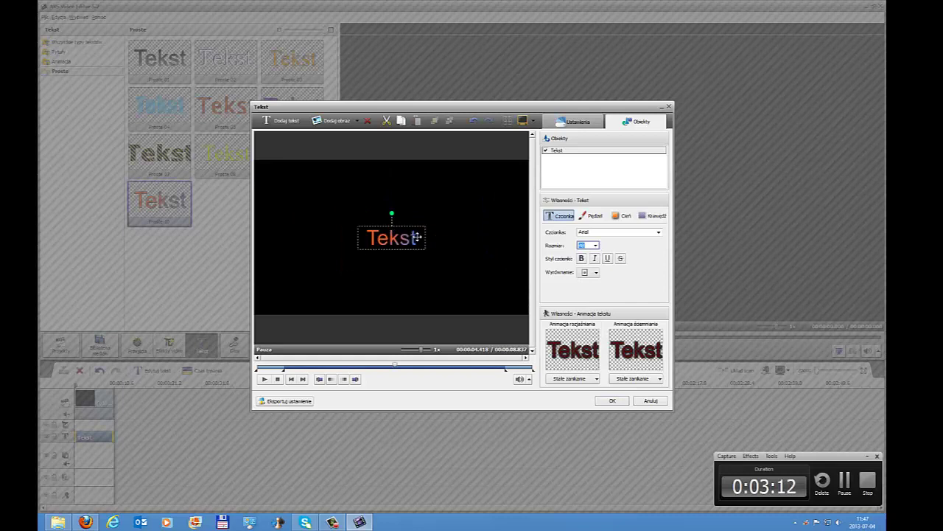
# Step: Replace the sample text with TESTOWY on the first line and PLIK on the second line
pyautogui.click(418, 237)
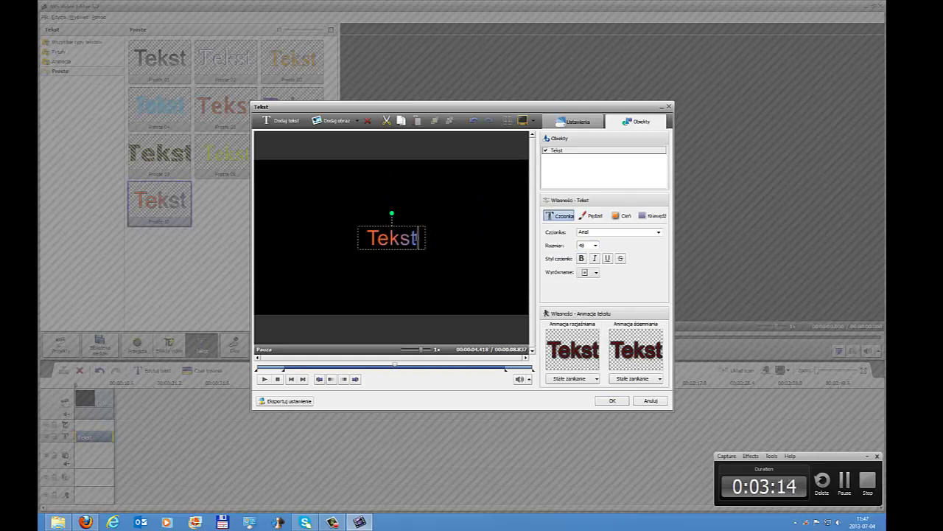
pyautogui.moveTo(418, 237); pyautogui.dragTo(367, 237)
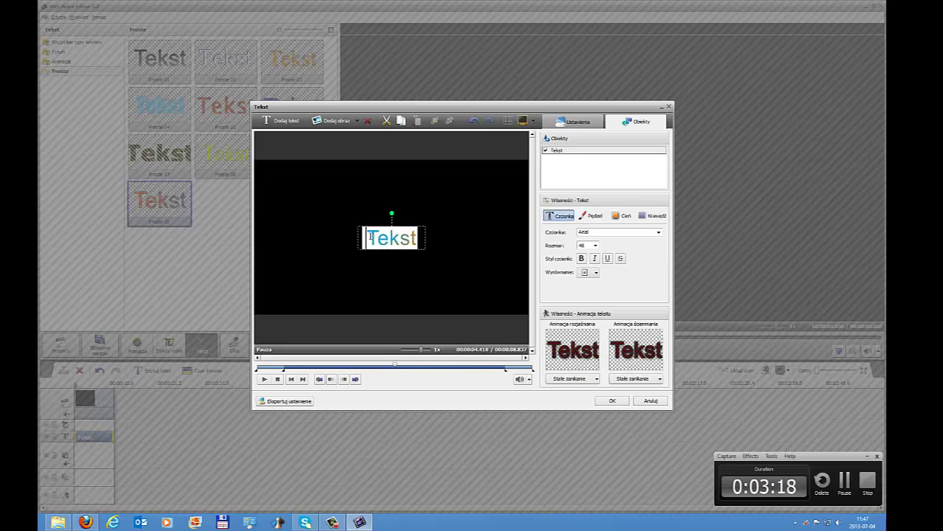
pyautogui.write('TESTOWY')
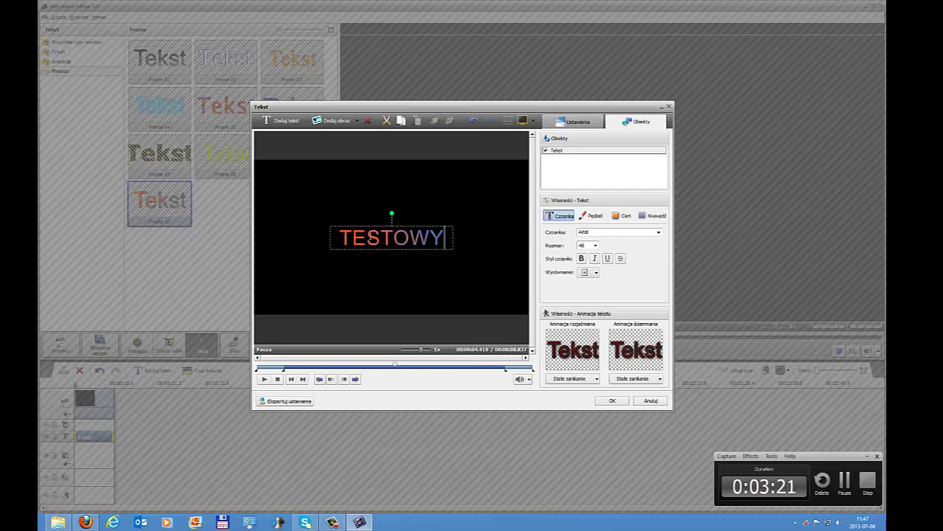
pyautogui.press('Return')
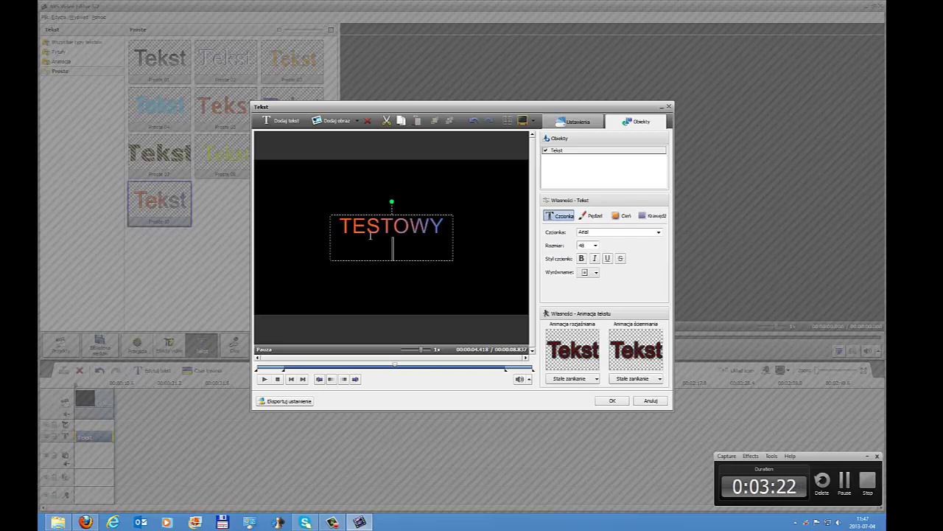
pyautogui.write('PLIK')
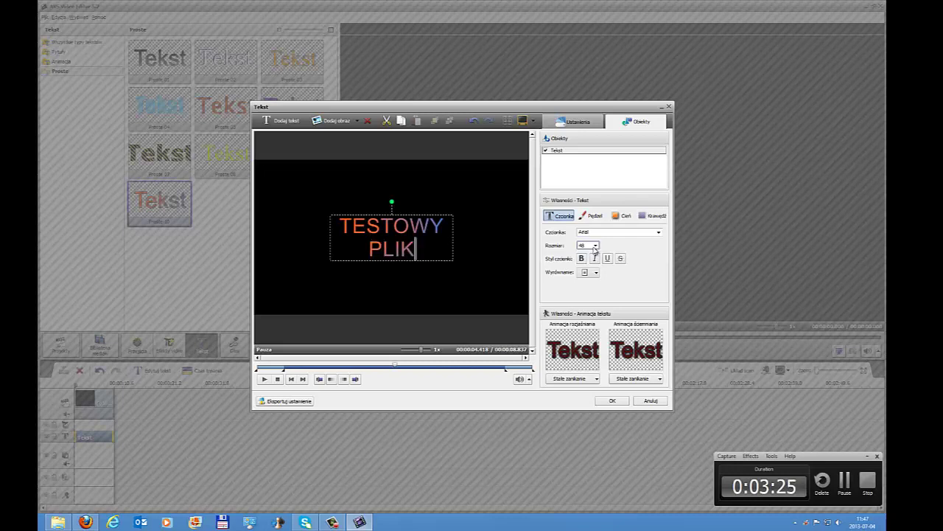
# Step: Set the edge colour of the TESTOWY PLIK text to yellow
pyautogui.click(595, 216)
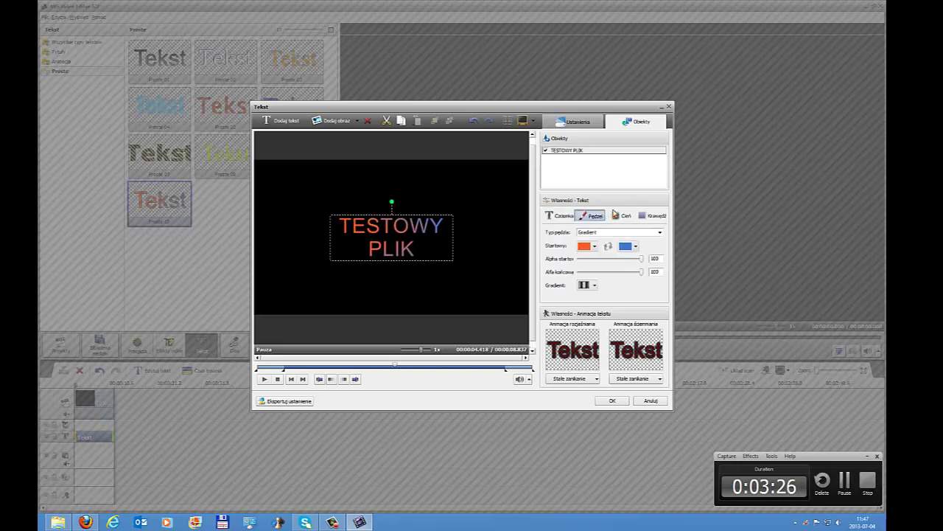
pyautogui.click(653, 215)
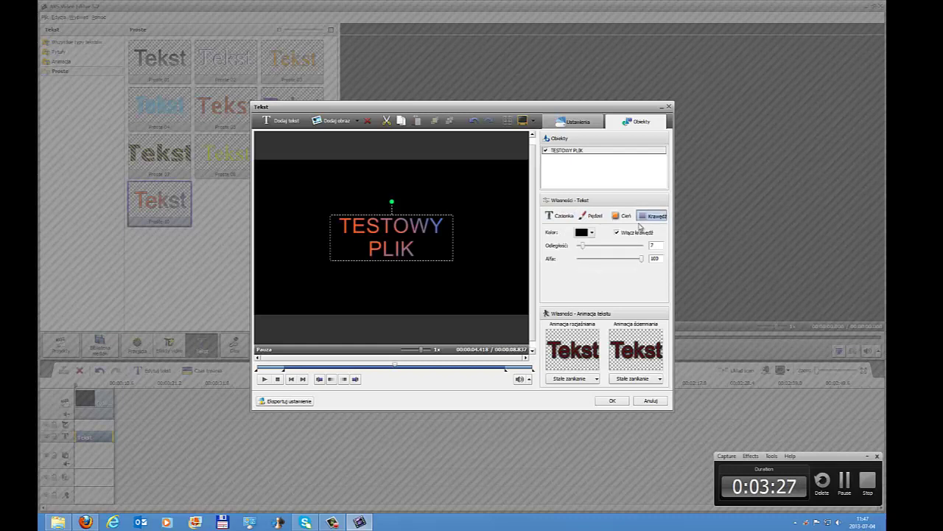
pyautogui.click(592, 233)
pyautogui.click(599, 274)
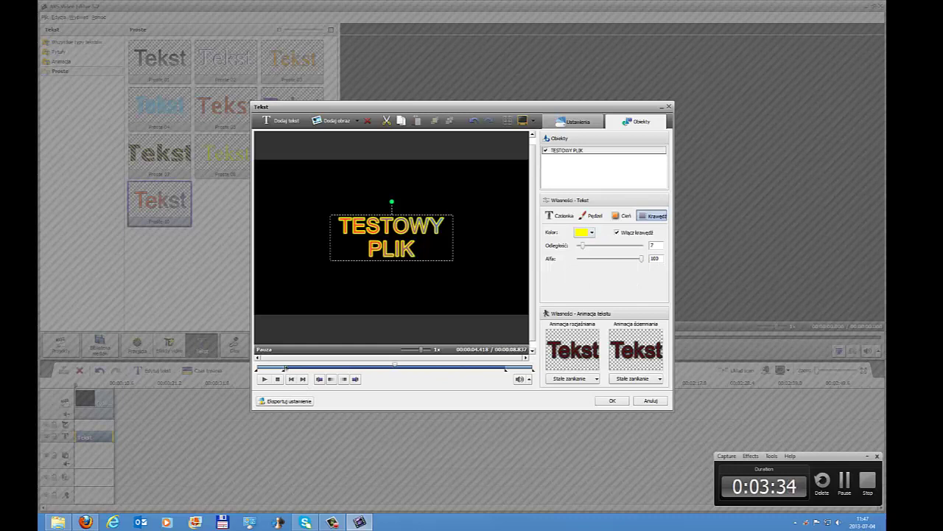
# Step: Set the text's fade-in to end at about 3.35 s with the Wir animation and its fade-out to start at about 5.85 s with Kompresja
pyautogui.click(340, 364)
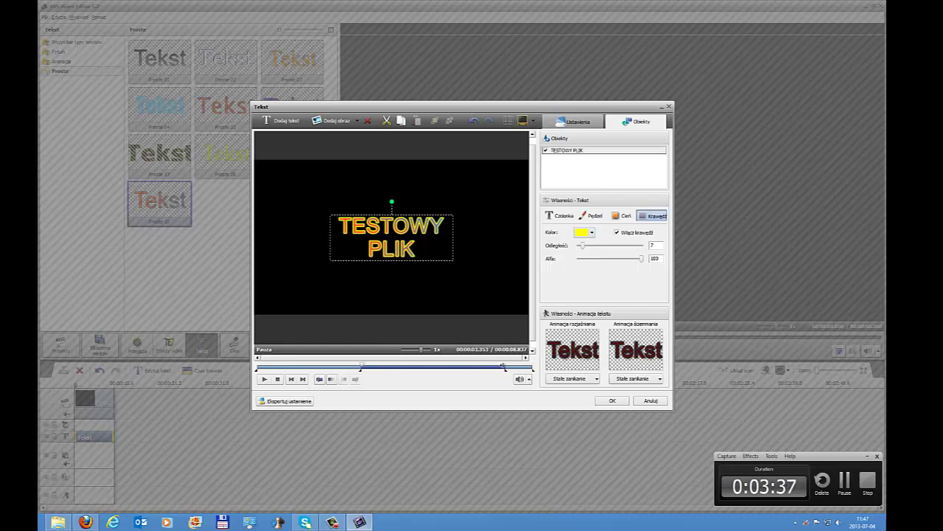
pyautogui.click(505, 368)
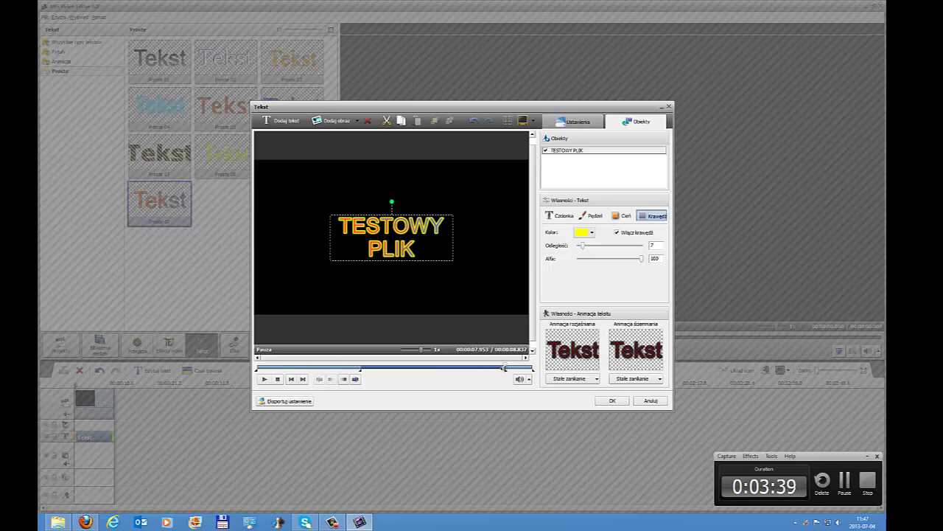
pyautogui.click(571, 378)
pyautogui.scroll(3, 666, 413)
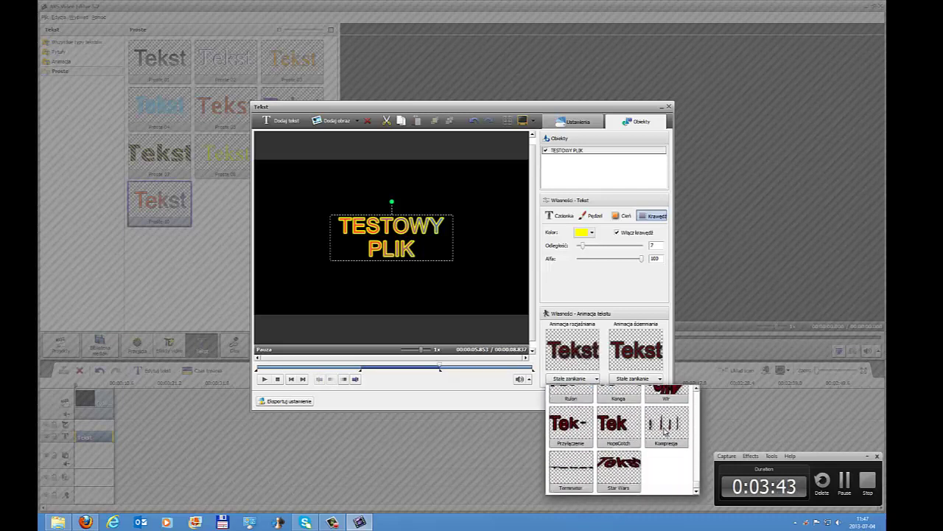
pyautogui.click(663, 391)
pyautogui.click(660, 379)
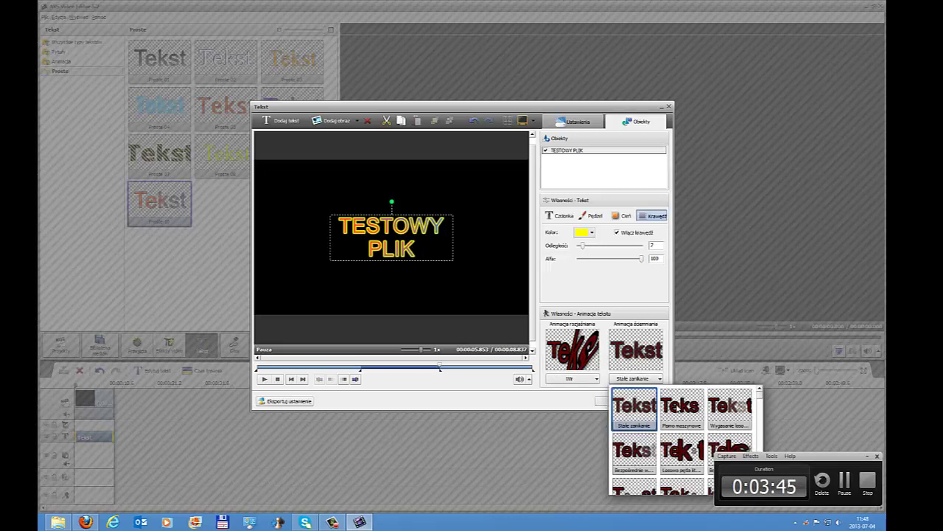
pyautogui.scroll(-5, 707, 427)
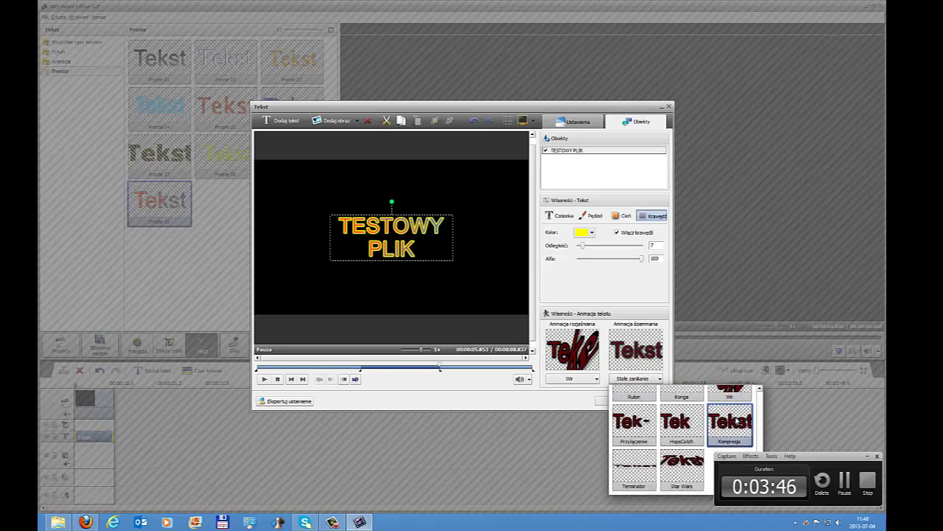
pyautogui.click(728, 420)
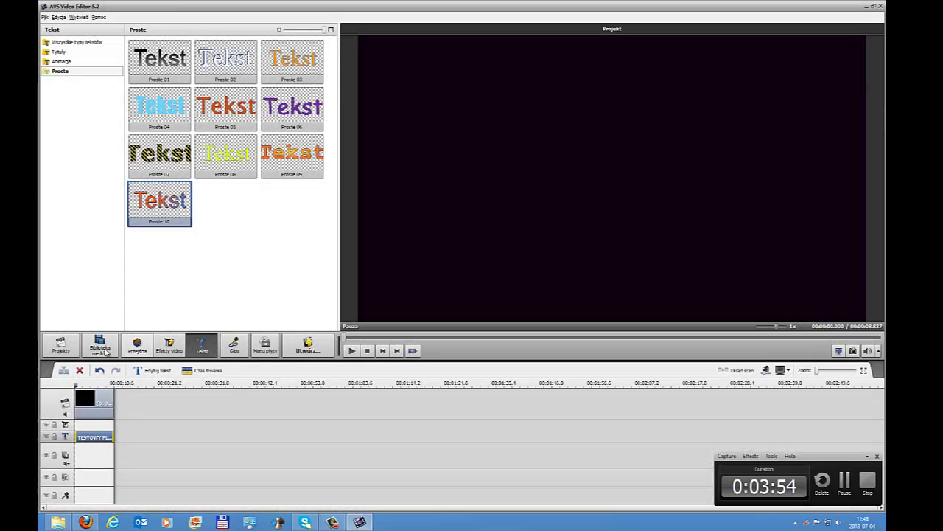
# Step: Add the Sample 3 picture from the media library's Samples folder to the main video track after the black clip
pyautogui.click(110, 346)
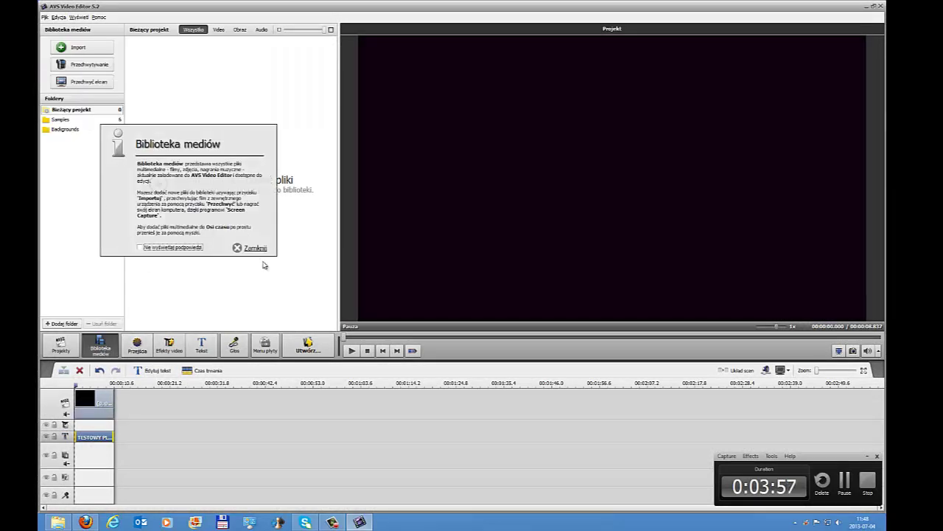
pyautogui.click(250, 249)
pyautogui.click(74, 128)
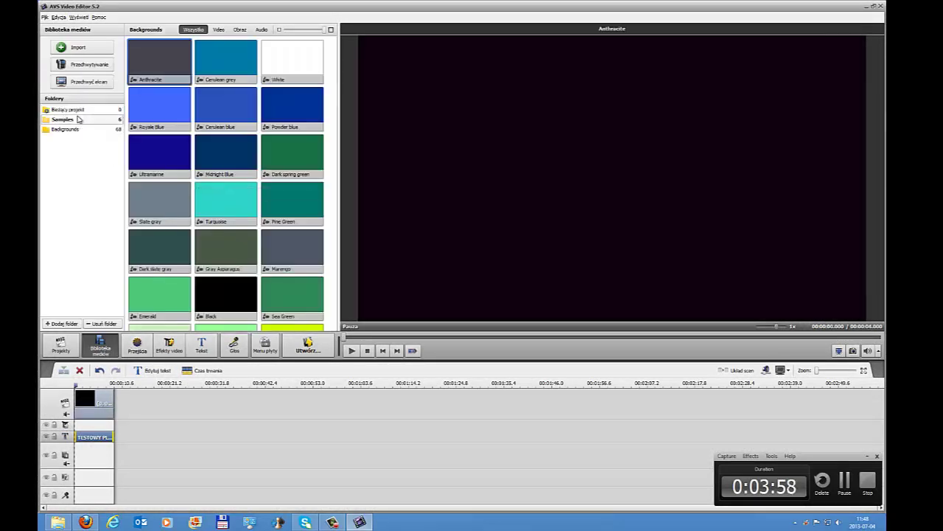
pyautogui.click(74, 119)
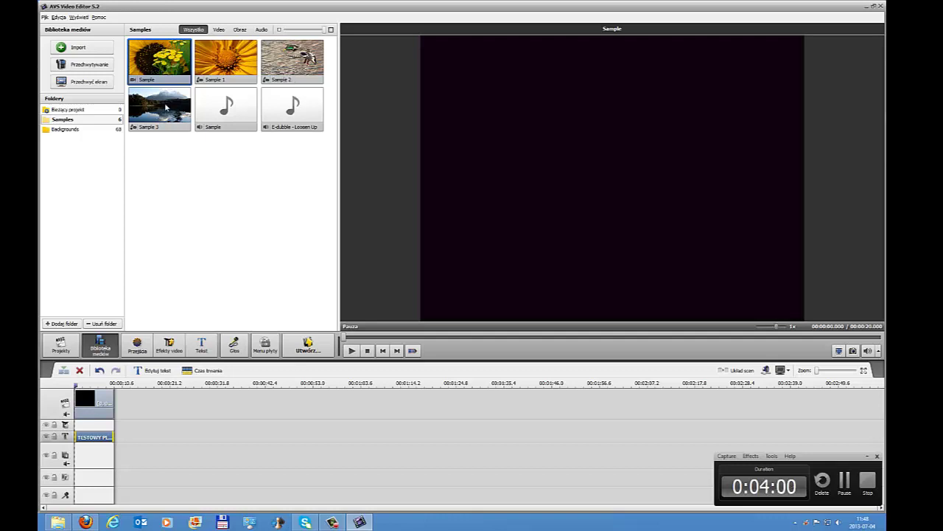
pyautogui.moveTo(167, 107); pyautogui.dragTo(152, 400)
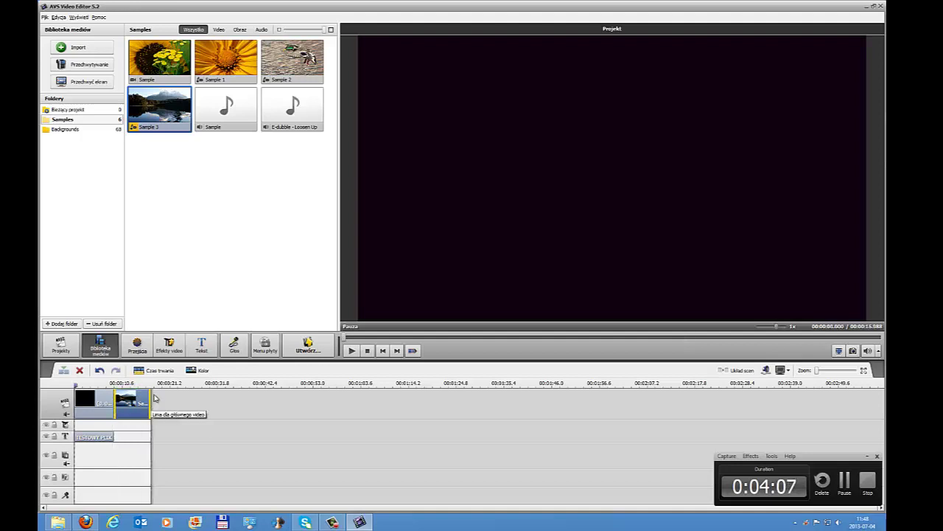
# Step: Stretch the TESTOWY PLIK text clip across both video clips for a brief preview, and trim it back to the end of the black clip
pyautogui.moveTo(113, 437); pyautogui.dragTo(150, 437)
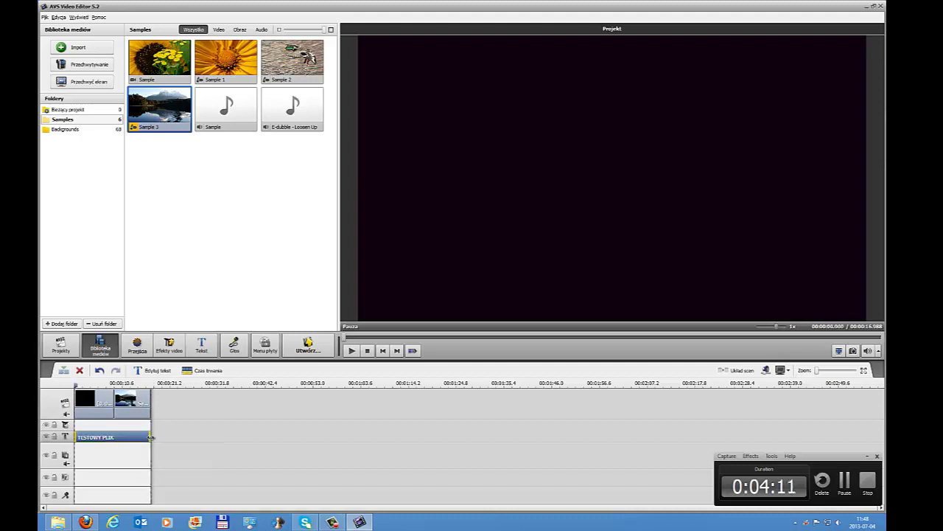
pyautogui.click(351, 351)
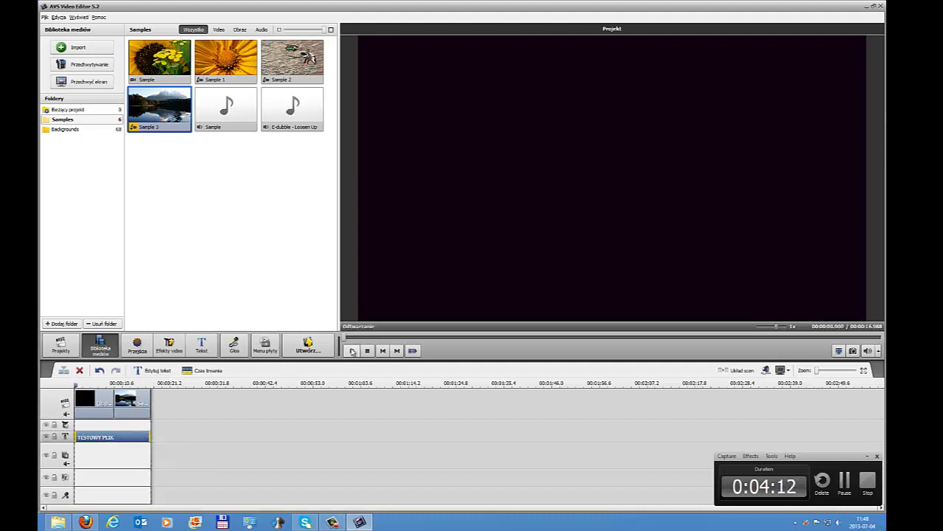
pyautogui.click(352, 351)
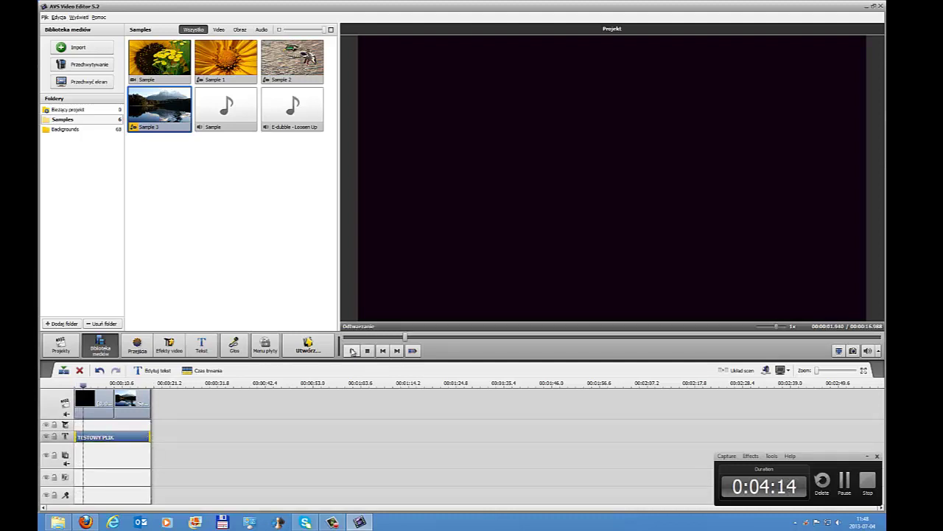
pyautogui.click(115, 437)
pyautogui.moveTo(114, 437); pyautogui.dragTo(116, 440)
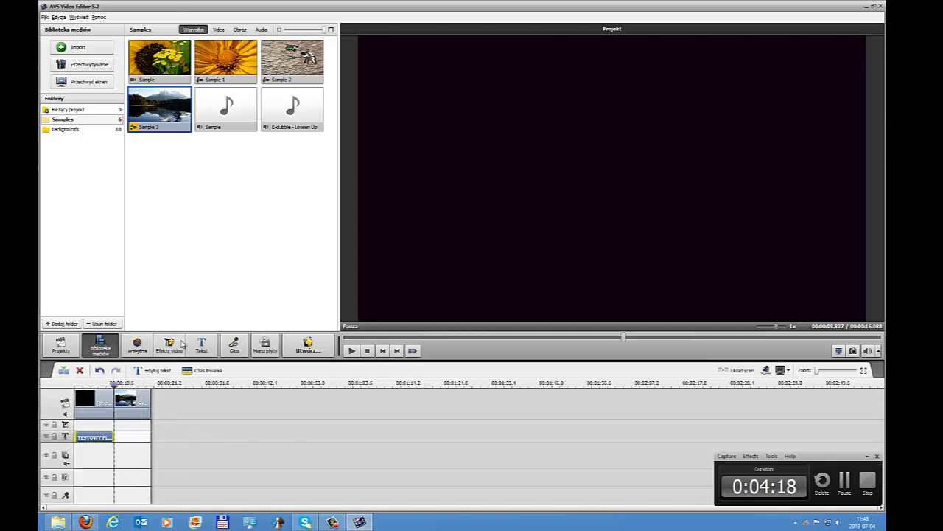
# Step: Add the Spirala w prawo transition between the black clip and the Sample 3 picture, and play the project back briefly
pyautogui.click(137, 344)
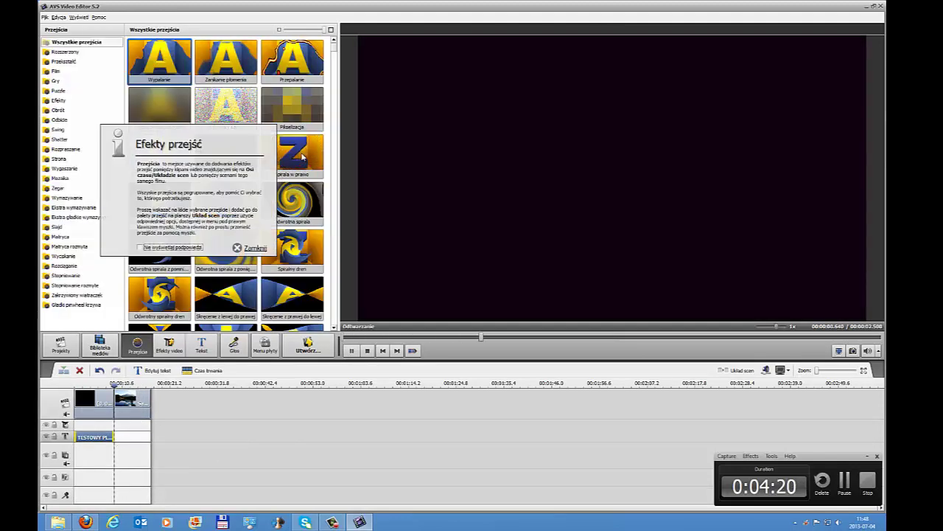
pyautogui.moveTo(302, 156); pyautogui.dragTo(110, 396)
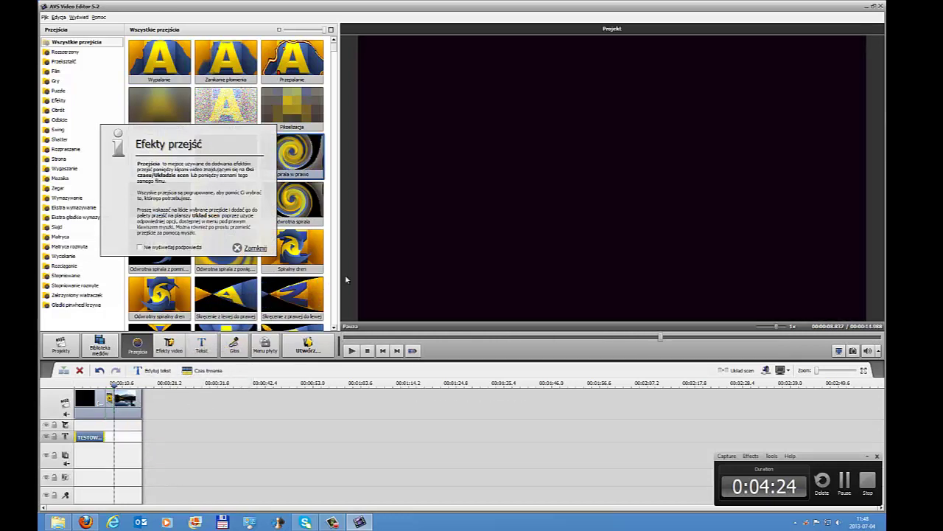
pyautogui.click(353, 350)
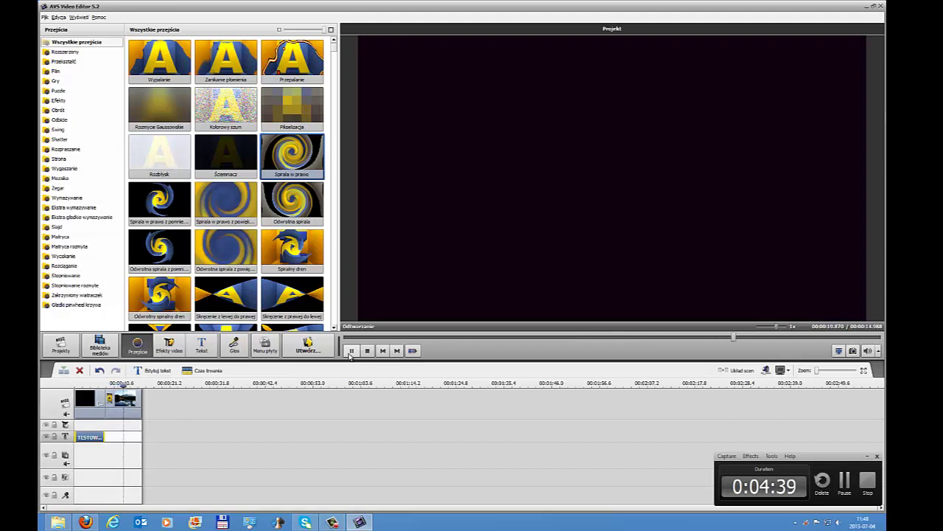
pyautogui.click(351, 351)
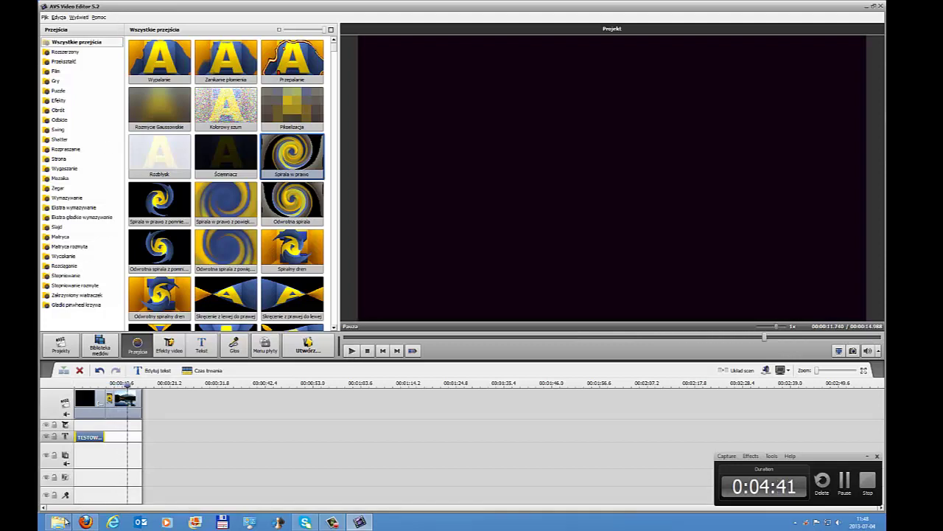
# Step: Switch to File Explorer and open the Filmy folder inside the GRY folder of the personal folder in the Dokumenty library
pyautogui.click(64, 522)
pyautogui.click(98, 259)
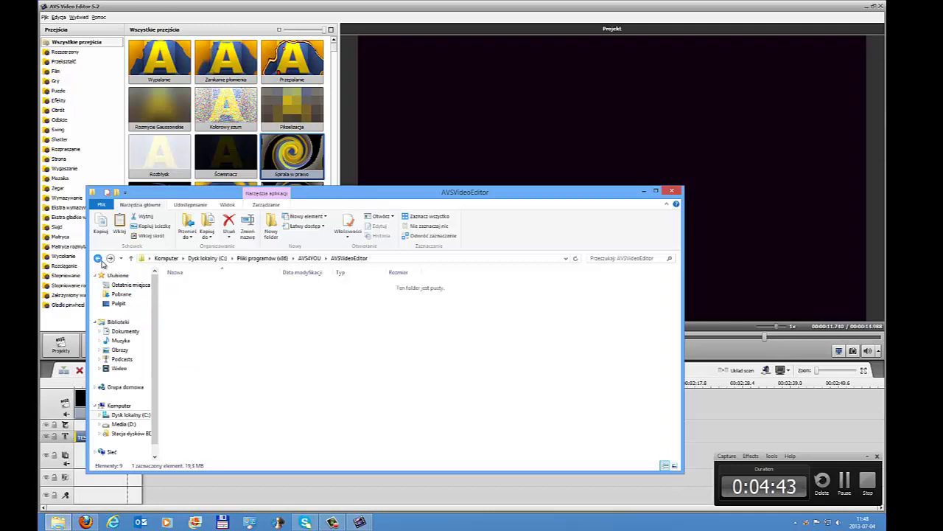
pyautogui.click(98, 259)
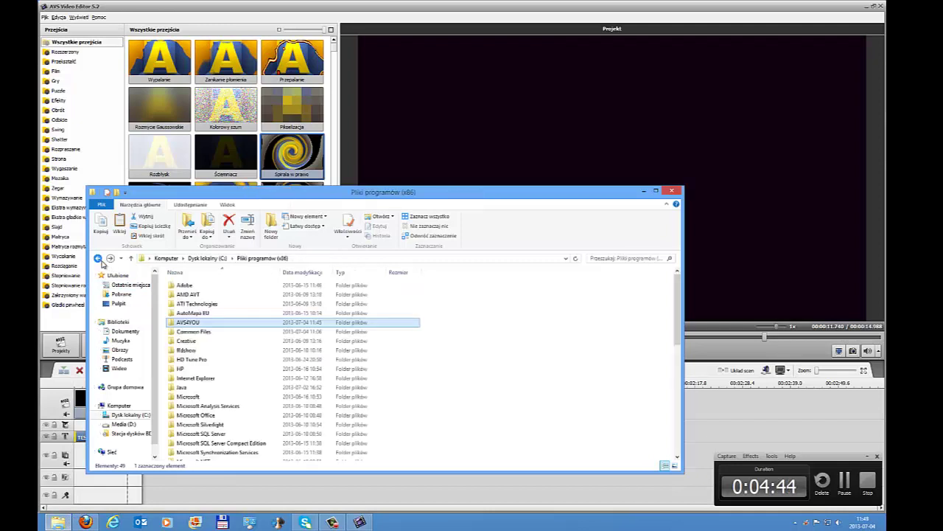
pyautogui.click(123, 332)
pyautogui.click(200, 377)
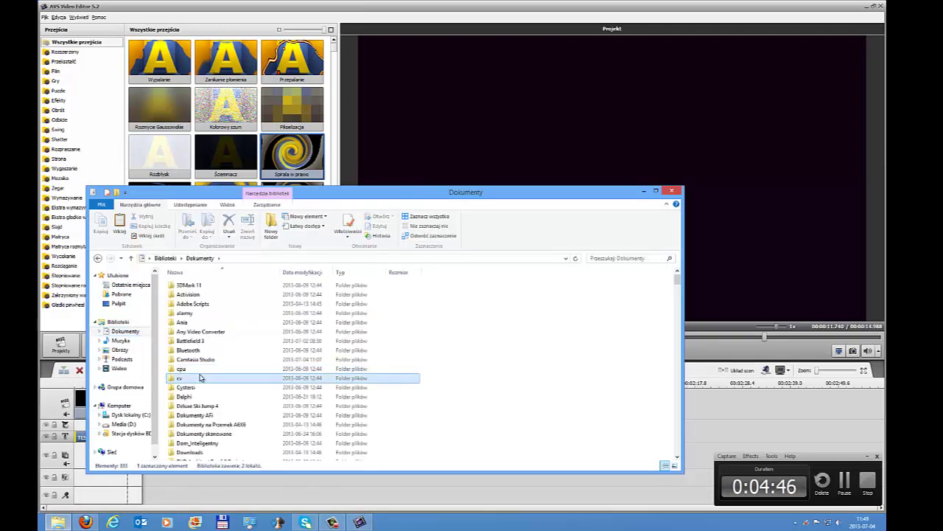
pyautogui.scroll(-10, 200, 383)
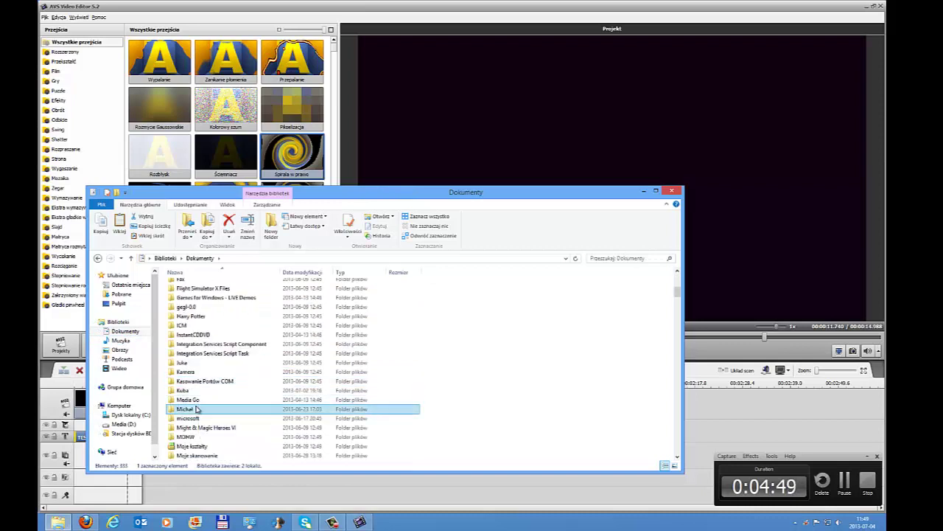
pyautogui.doubleClick(199, 409)
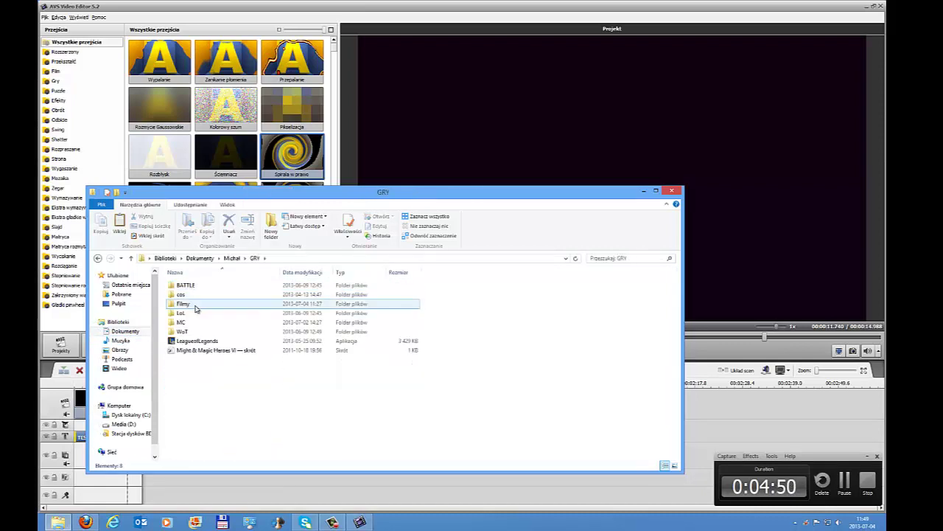
pyautogui.doubleClick(194, 305)
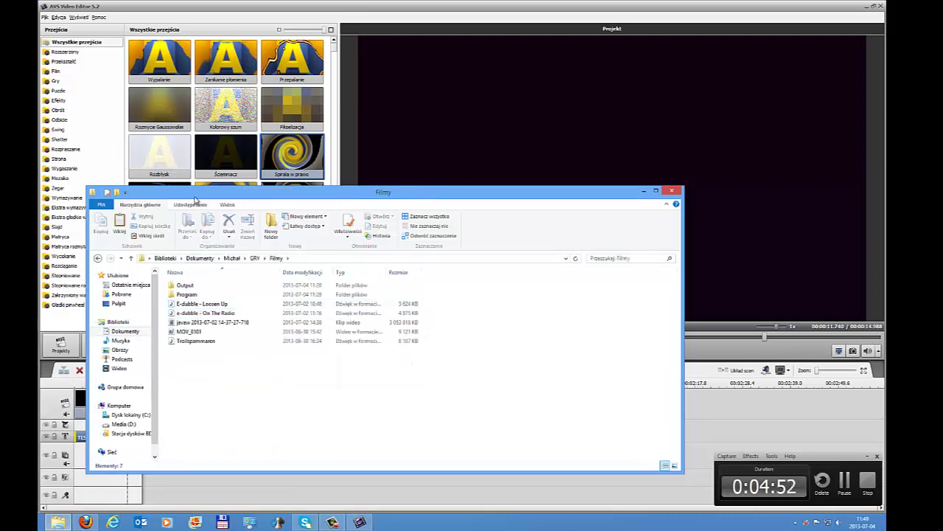
# Step: Add the E-dubble - Loosen Up music file from the Filmy folder to the timeline's audio track and close the Explorer window
pyautogui.moveTo(195, 197); pyautogui.dragTo(471, 204)
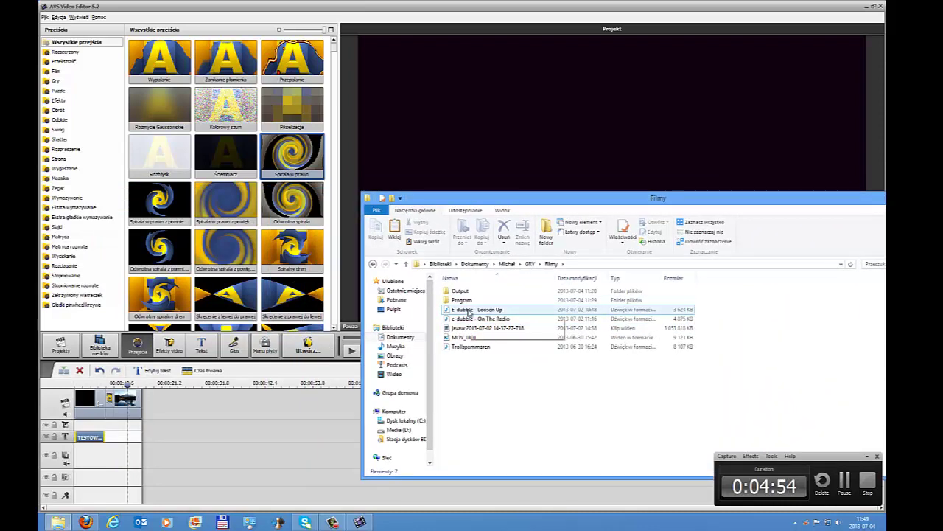
pyautogui.moveTo(469, 312); pyautogui.dragTo(114, 457)
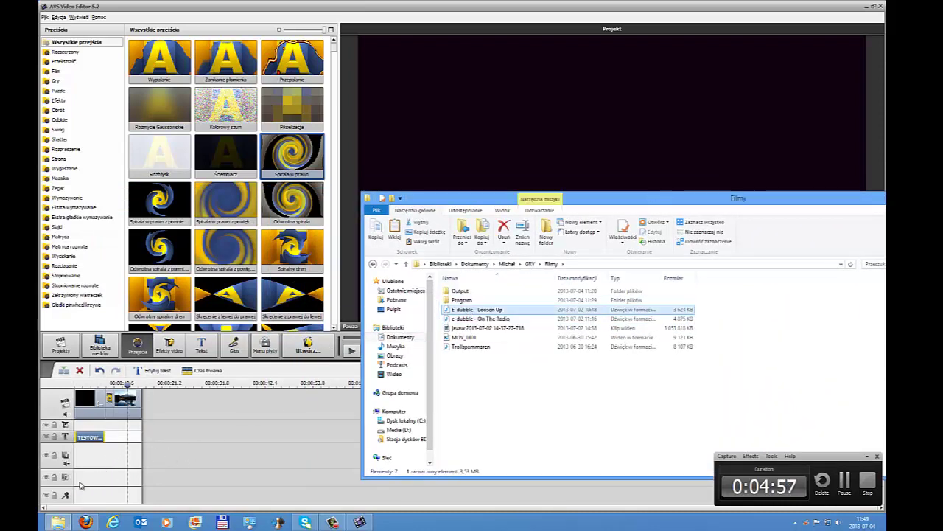
pyautogui.moveTo(81, 484); pyautogui.dragTo(80, 483)
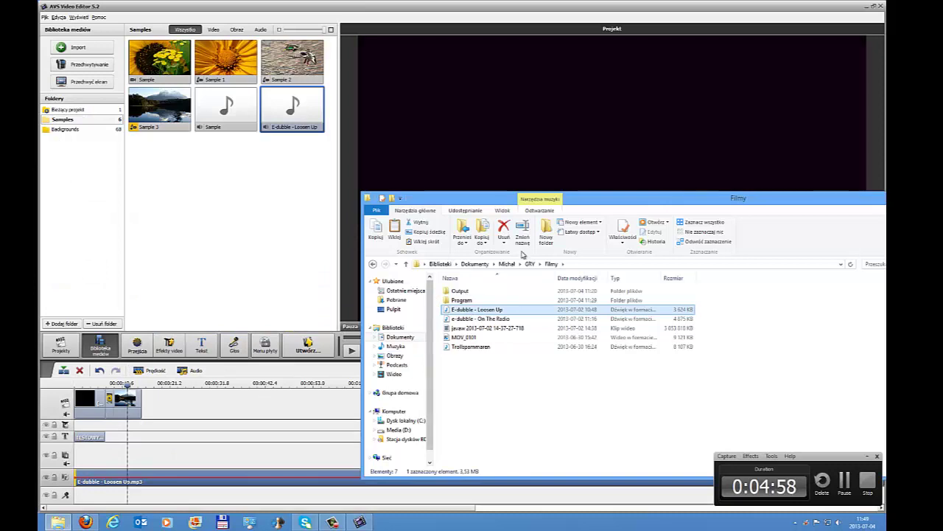
pyautogui.moveTo(877, 199); pyautogui.dragTo(552, 201)
pyautogui.click(607, 198)
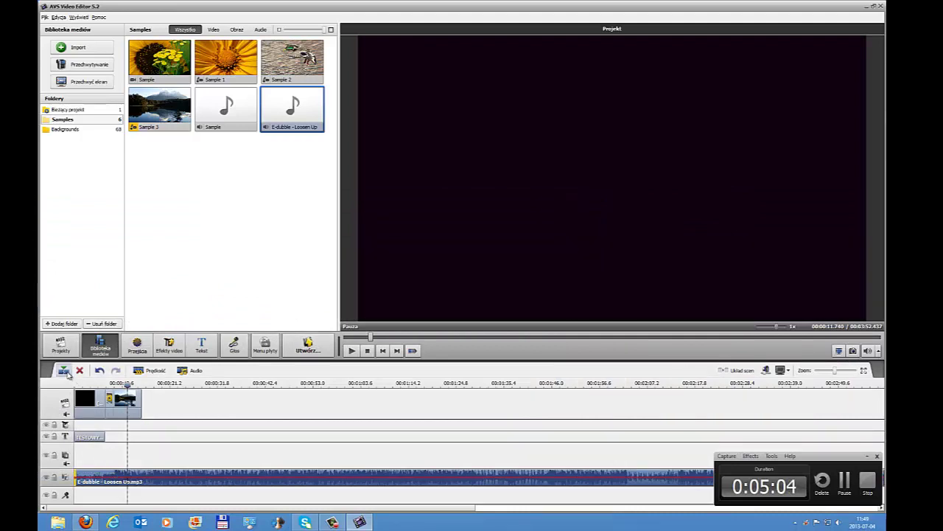
# Step: Split the music clip at the playhead and delete the part after it, including the remaining piece on the audio track
pyautogui.moveTo(107, 475); pyautogui.dragTo(160, 472)
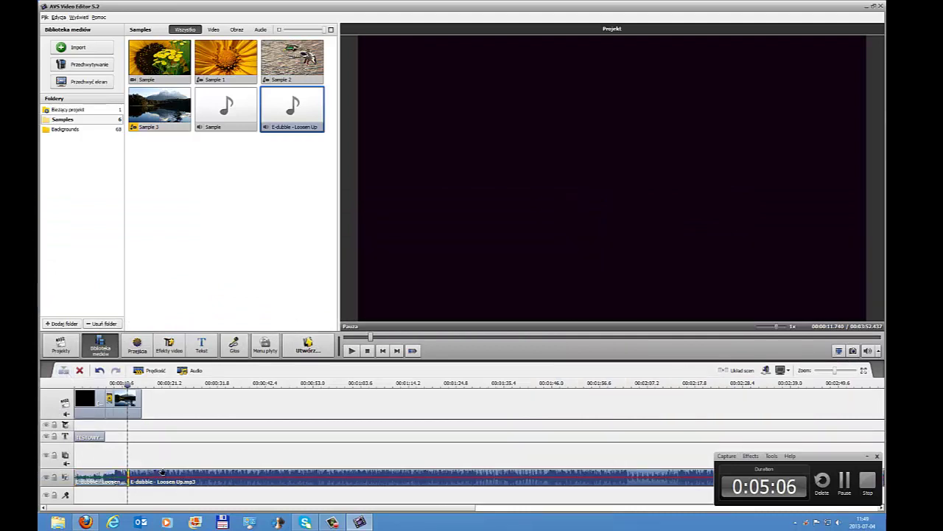
pyautogui.rightClick(162, 472)
pyautogui.click(185, 466)
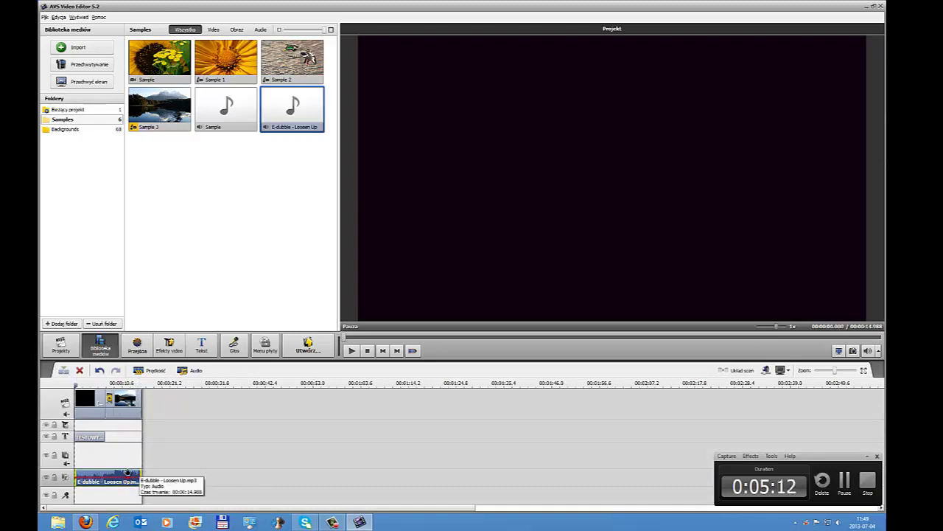
pyautogui.press('Delete')
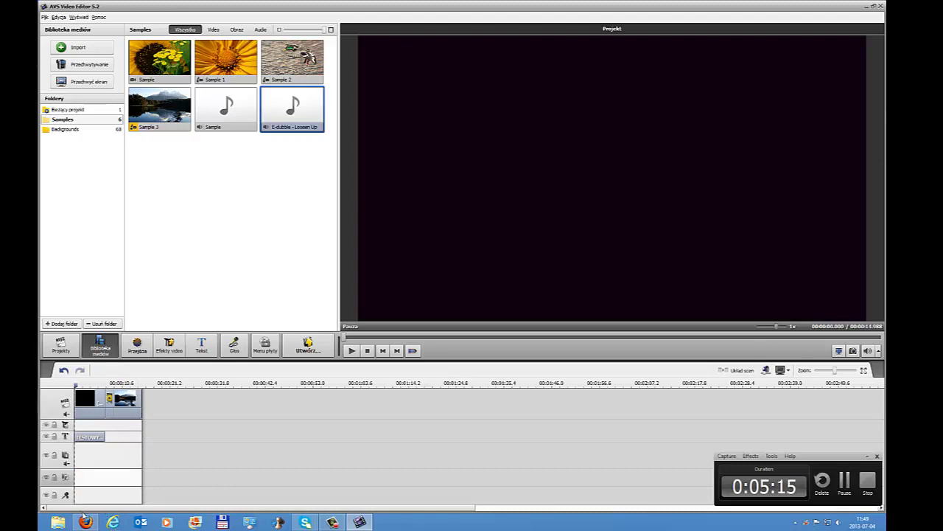
# Step: Reopen File Explorer at the Filmy folder, inside the GRY folder of the personal folder in the Dokumenty library
pyautogui.click(58, 522)
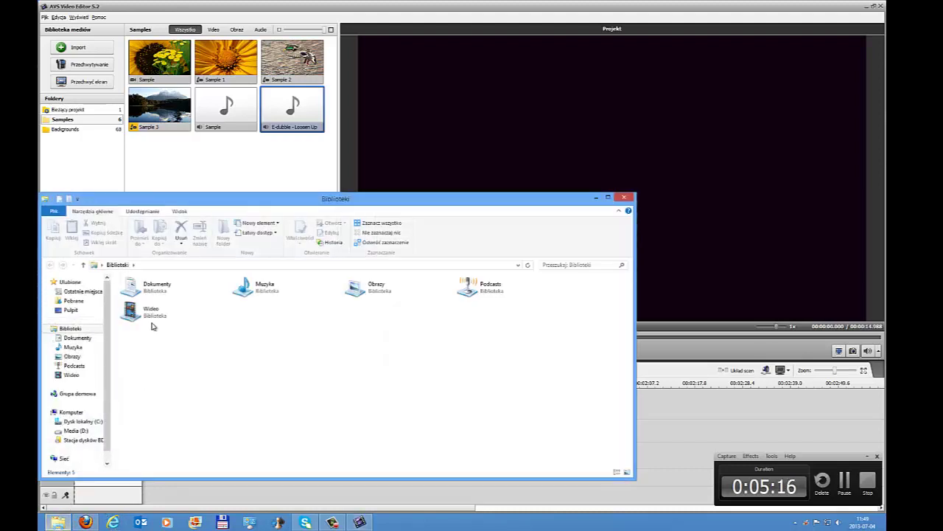
pyautogui.click(151, 287)
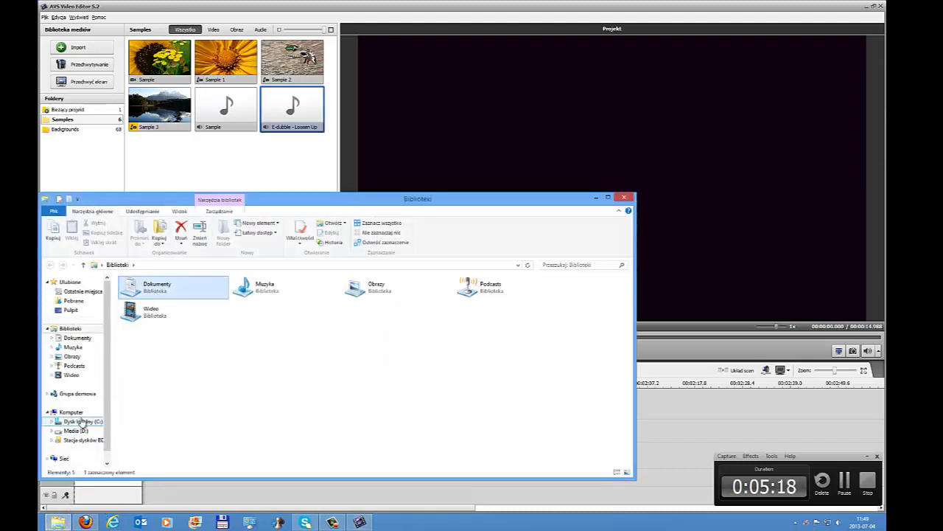
pyautogui.click(77, 338)
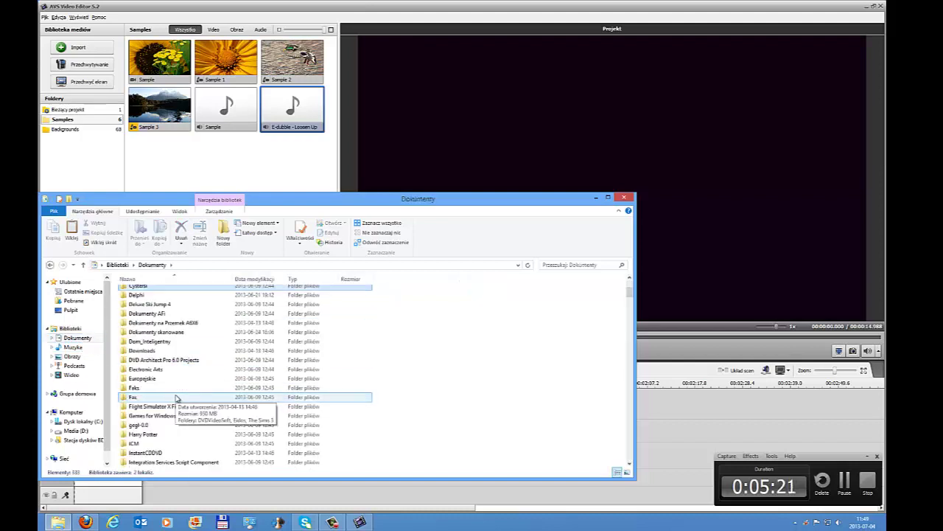
pyautogui.scroll(-5, 177, 398)
pyautogui.click(140, 379)
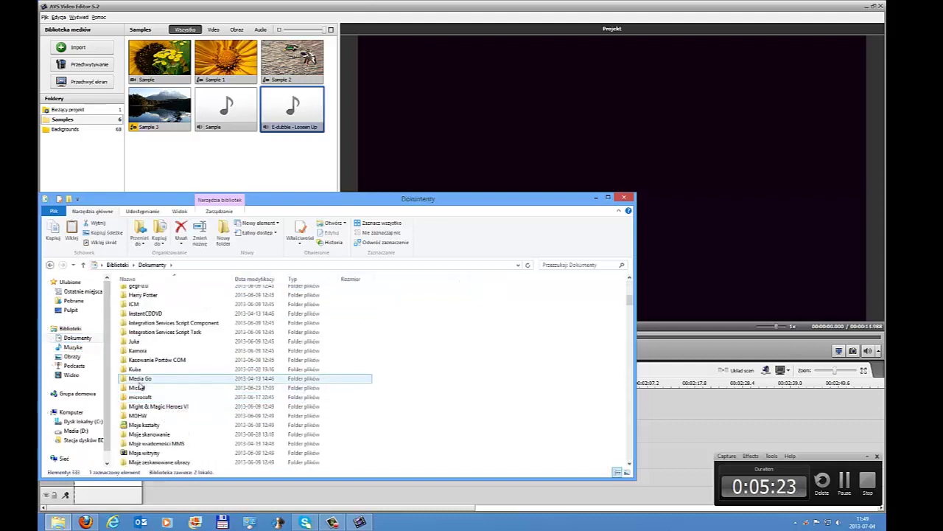
pyautogui.doubleClick(140, 387)
pyautogui.click(161, 295)
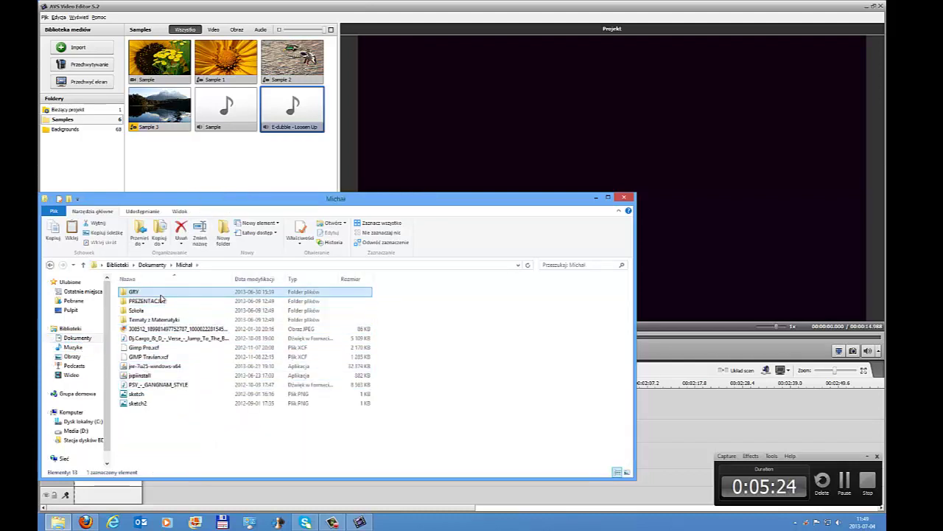
pyautogui.doubleClick(161, 295)
pyautogui.doubleClick(159, 310)
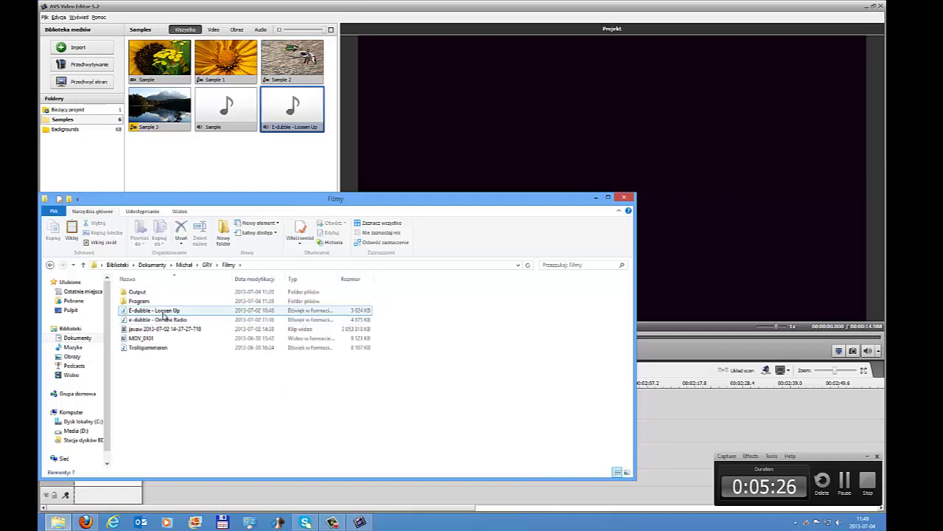
# Step: Place the E-dubble - Loosen Up music file at the start of the audio track and close the Explorer window
pyautogui.moveTo(196, 203); pyautogui.dragTo(511, 203)
pyautogui.click(471, 309)
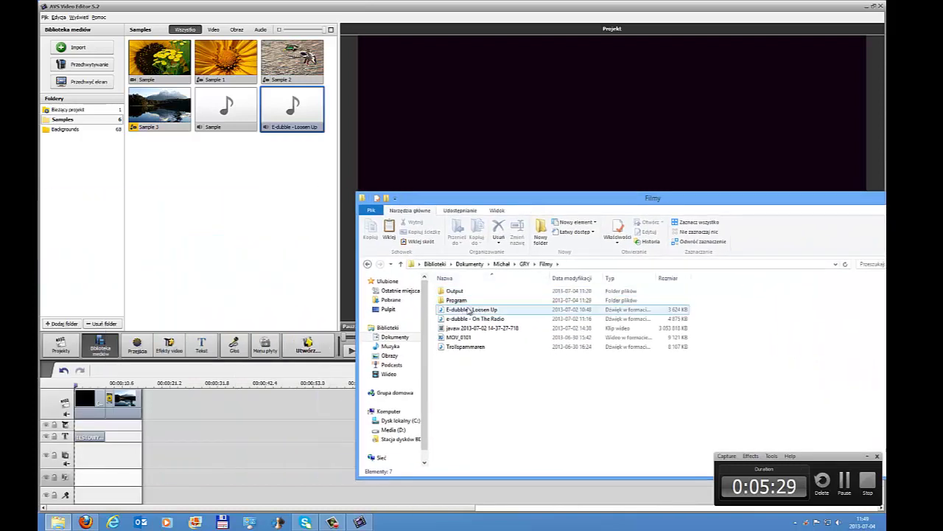
pyautogui.moveTo(468, 313); pyautogui.dragTo(76, 480)
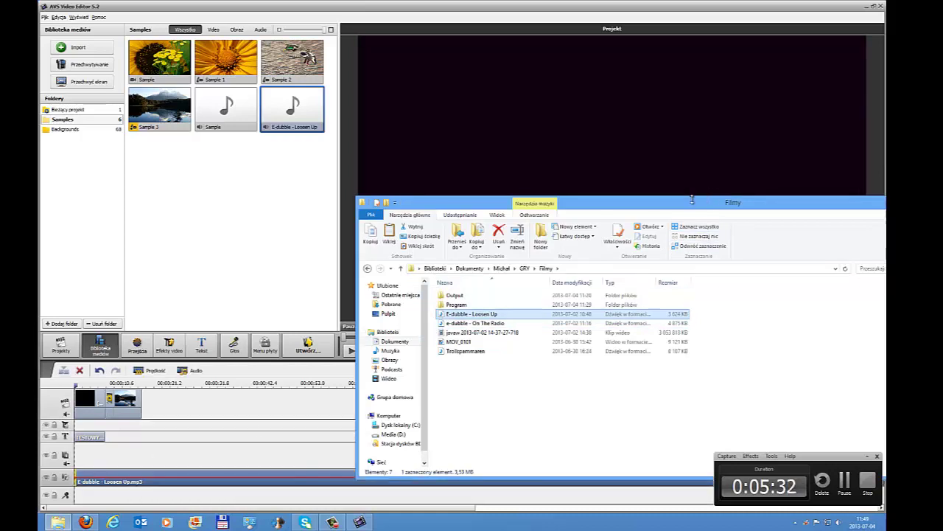
pyautogui.moveTo(640, 205); pyautogui.dragTo(358, 220)
pyautogui.click(661, 211)
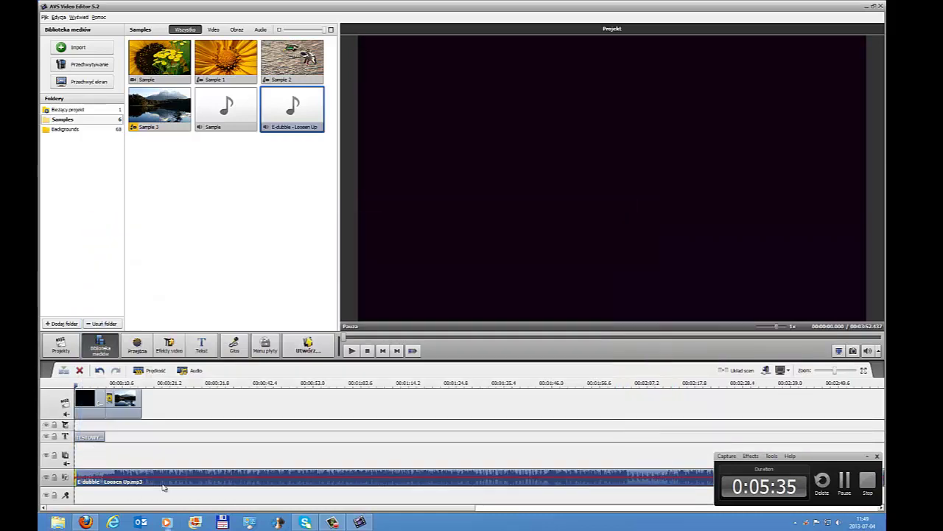
# Step: Split the music clip at the end of the Sample 3 picture, delete the excess, and briefly play the project
pyautogui.moveTo(74, 386); pyautogui.dragTo(143, 384)
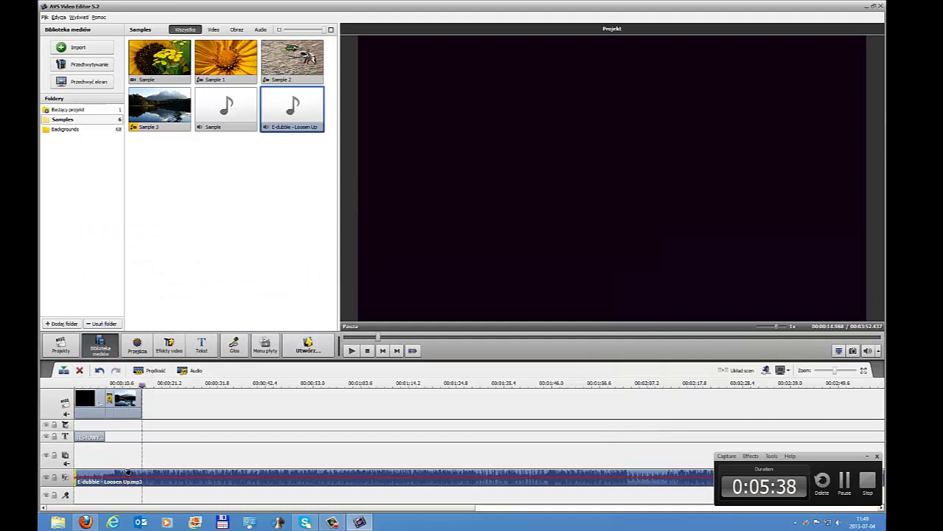
pyautogui.click(64, 372)
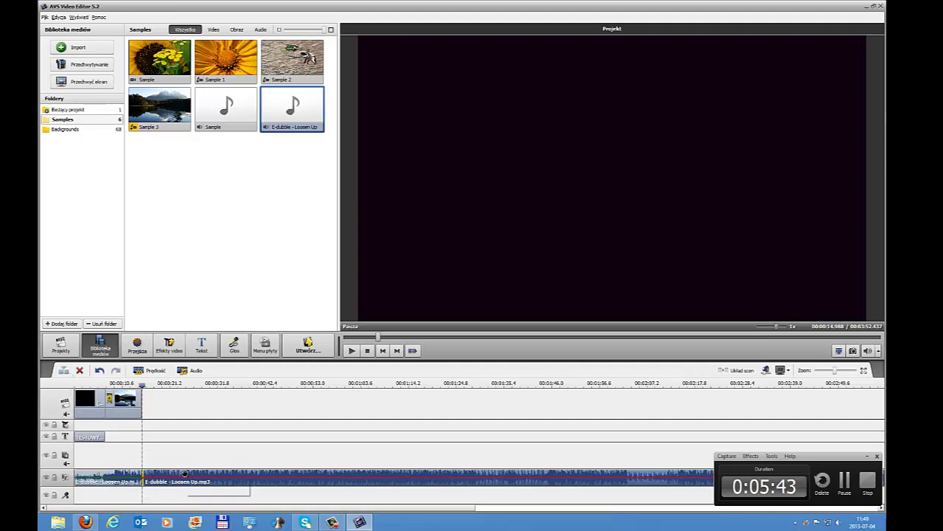
pyautogui.press('Delete')
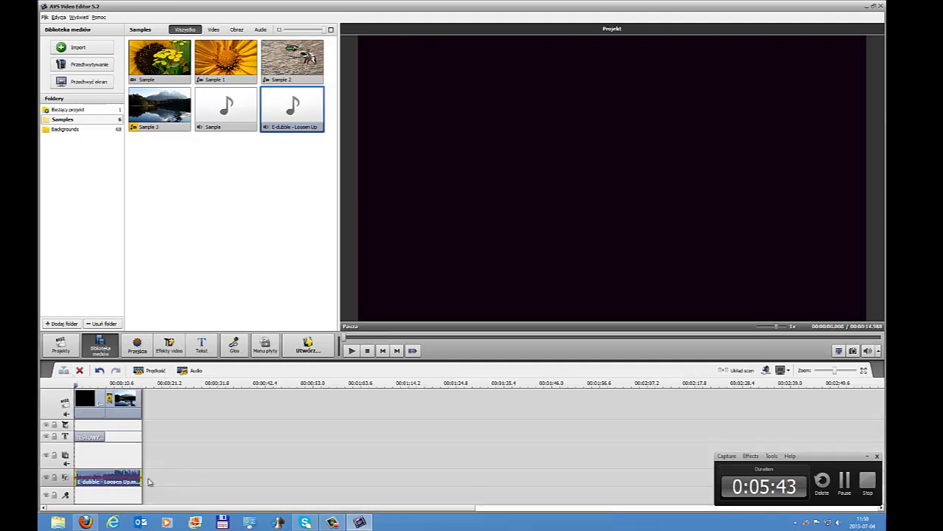
pyautogui.click(352, 350)
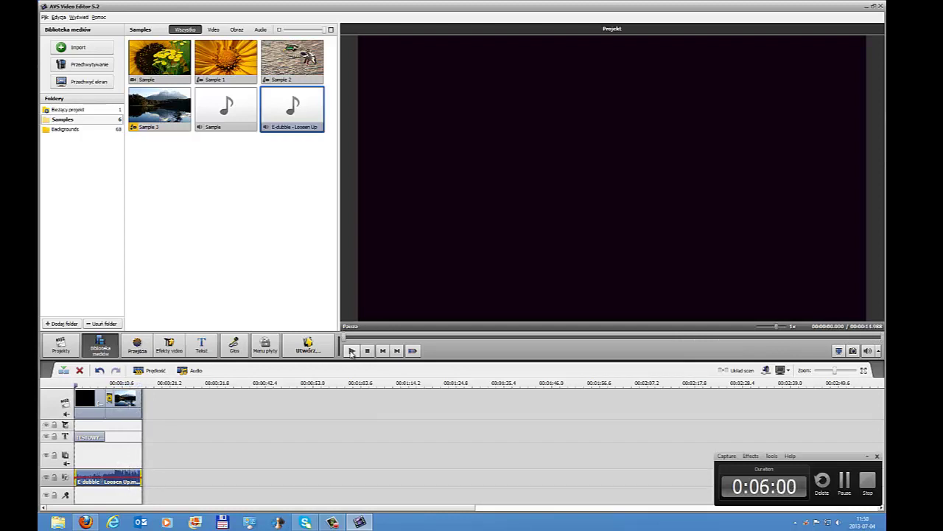
pyautogui.click(367, 350)
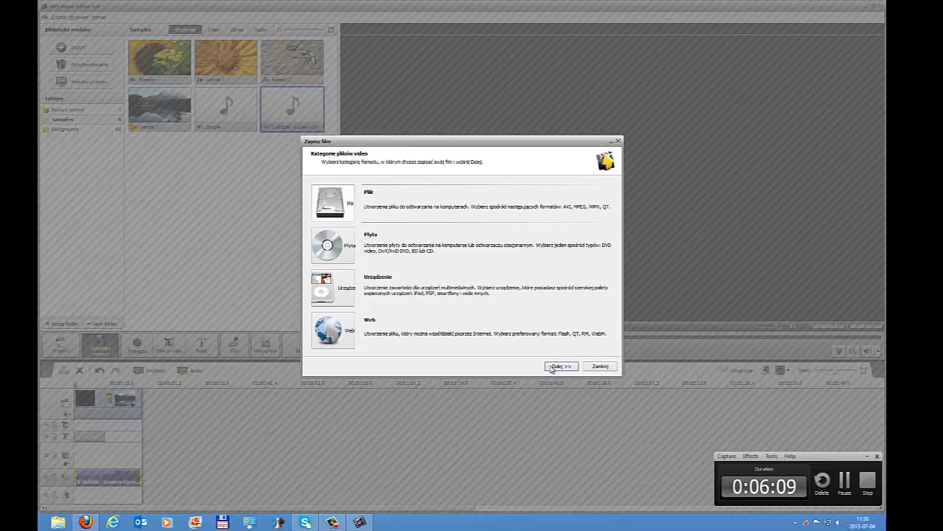
# Step: Set up the film export as an AVI computer file with the H.264/AVC (Advanced Video Coding) video codec
pyautogui.click(554, 366)
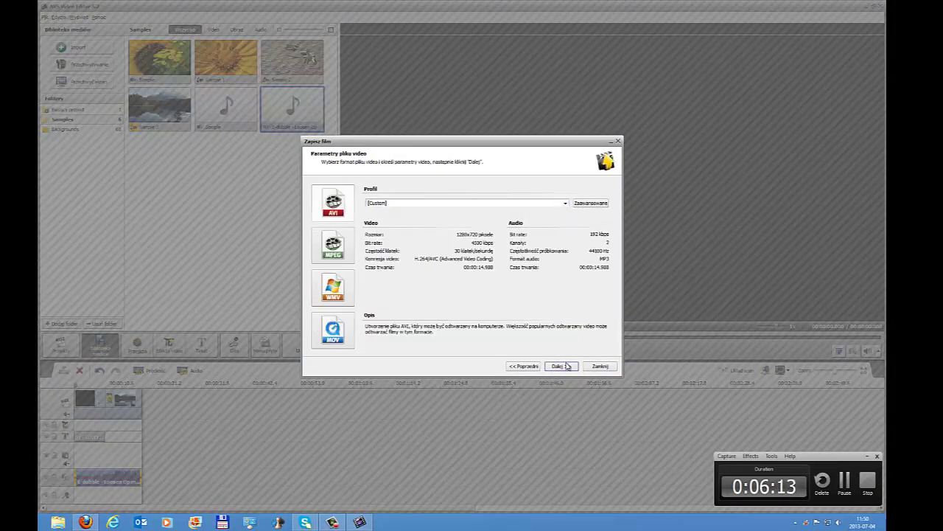
pyautogui.click(600, 204)
pyautogui.click(467, 242)
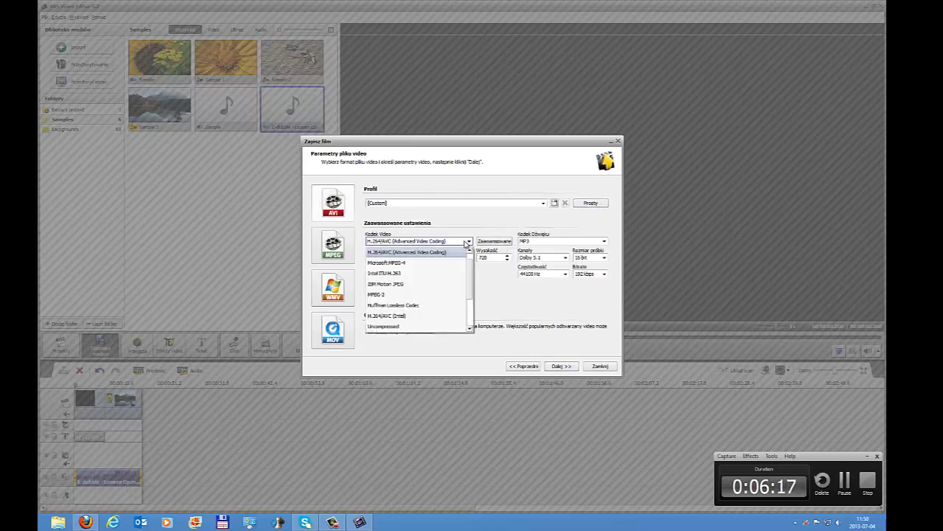
pyautogui.click(410, 253)
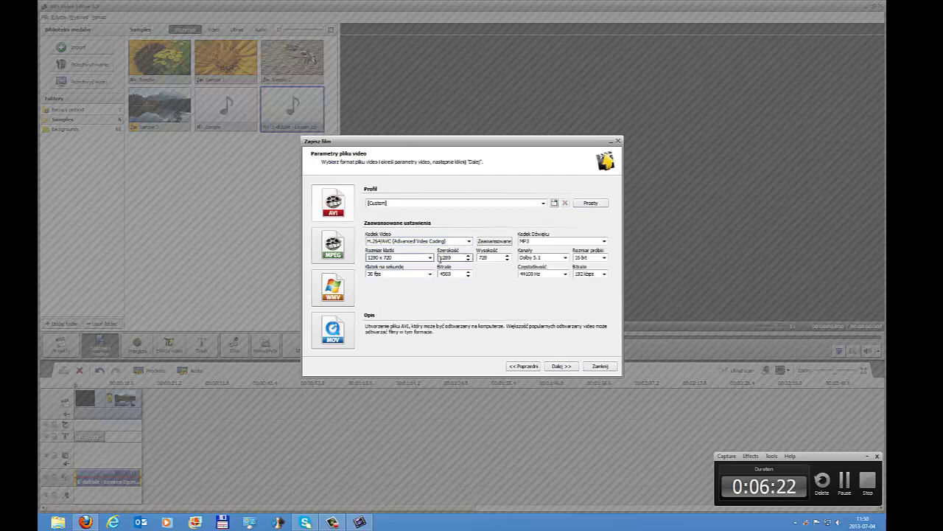
pyautogui.click(563, 365)
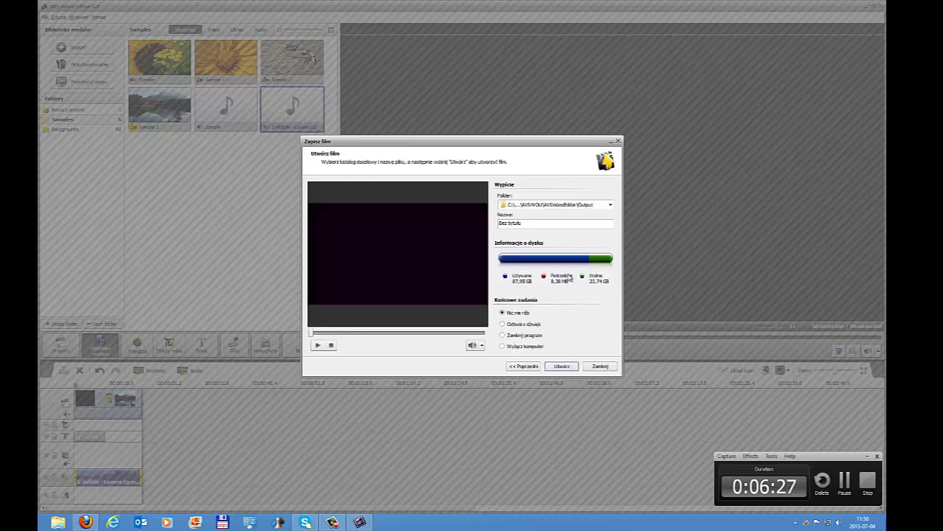
# Step: Name the film TESTOWO!, create it in the AVSVideoEditor Output folder, and close the export dialog
pyautogui.click(539, 225)
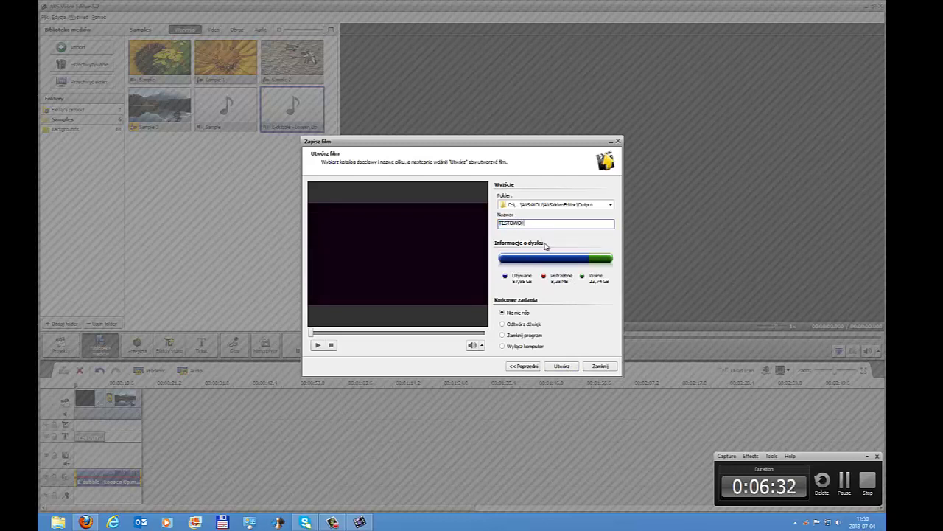
pyautogui.click(562, 366)
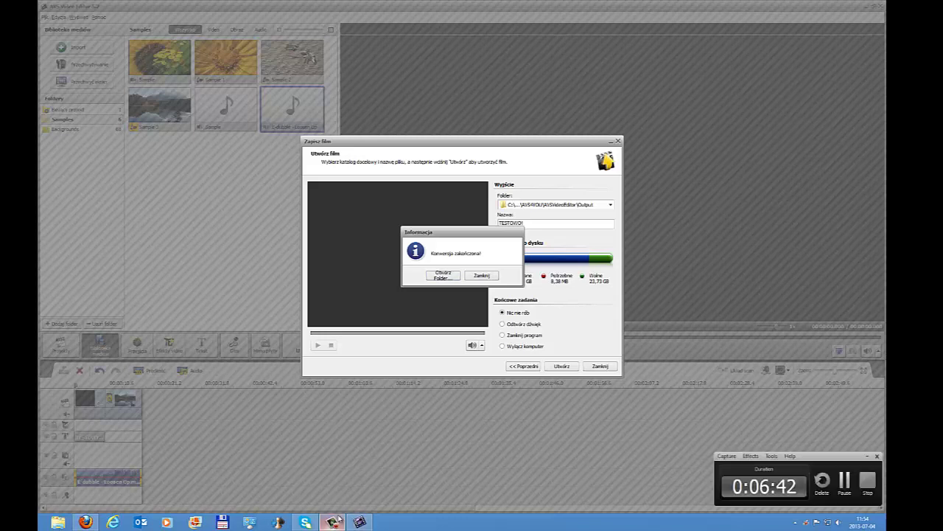
pyautogui.click(483, 277)
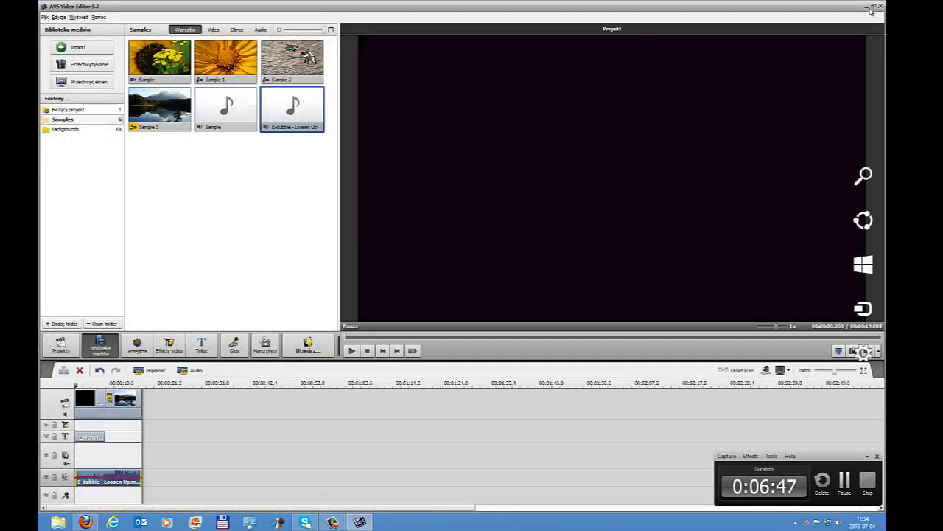
# Step: Minimize the video editor and open the Dokumenty library in File Explorer
pyautogui.click(868, 7)
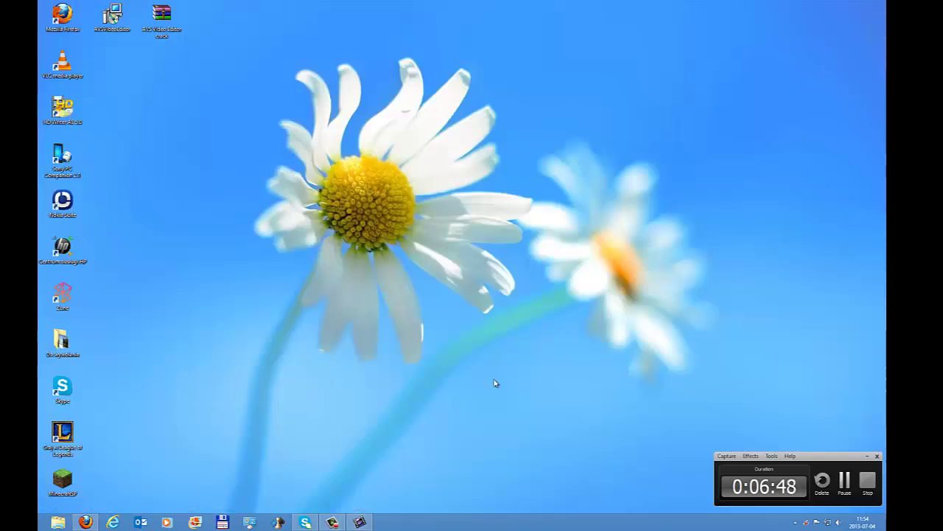
pyautogui.click(53, 522)
pyautogui.click(189, 298)
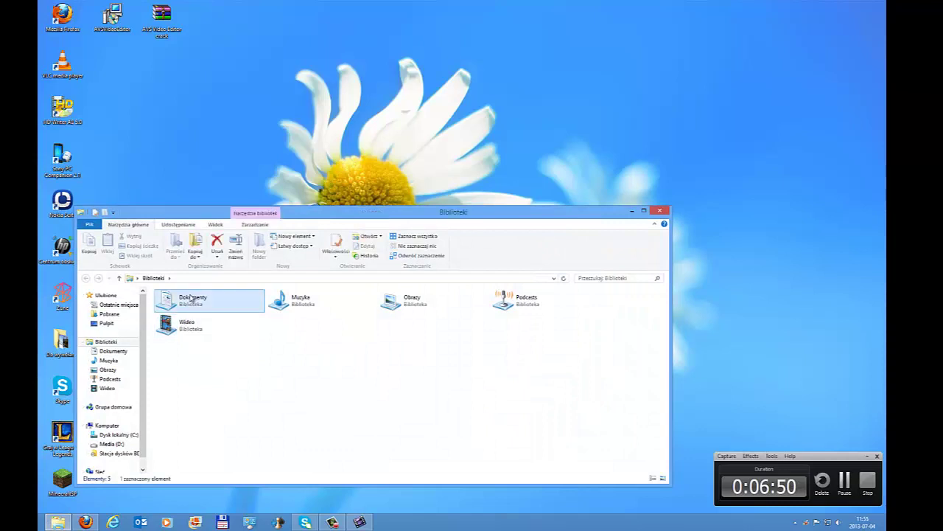
pyautogui.doubleClick(189, 298)
# Step: Open the GRY folder inside the personal folder of the Dokumenty library
pyautogui.scroll(-3, 187, 369)
pyautogui.click(188, 367)
pyautogui.scroll(-5, 188, 369)
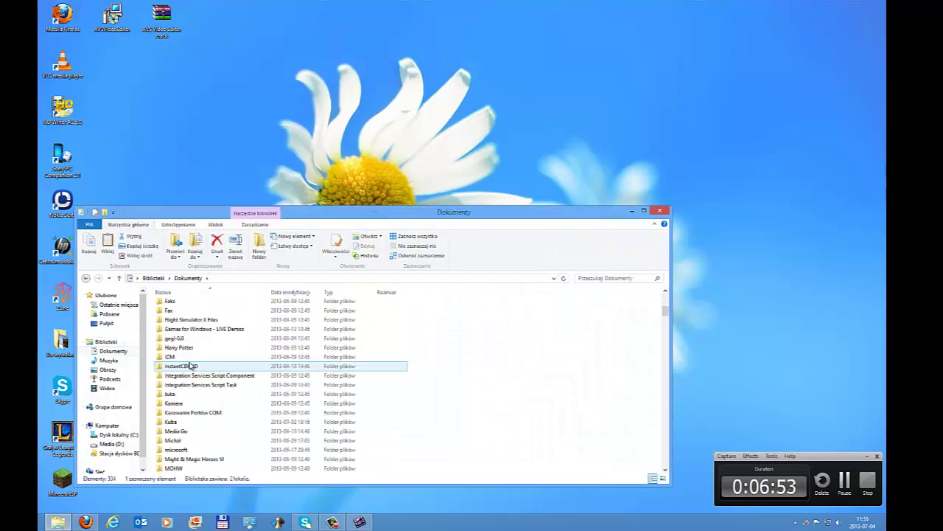
pyautogui.click(186, 360)
pyautogui.doubleClick(185, 360)
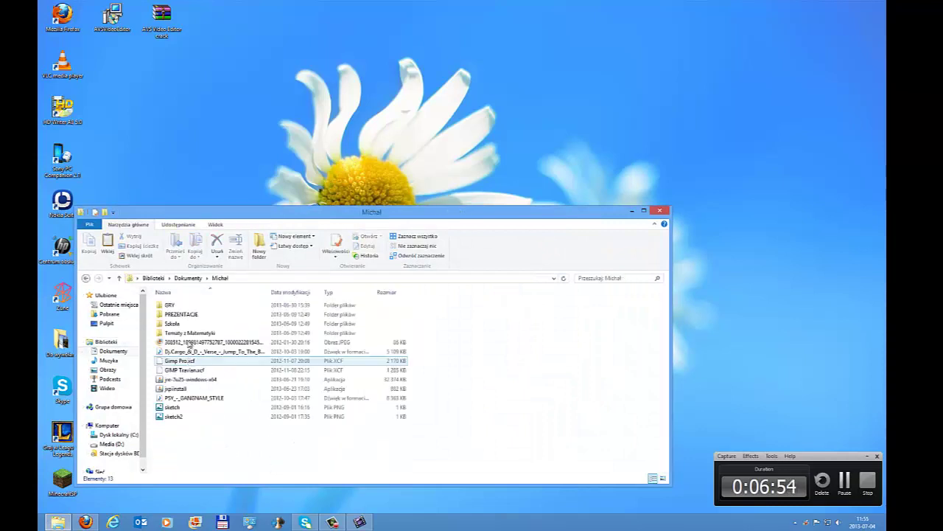
pyautogui.doubleClick(169, 304)
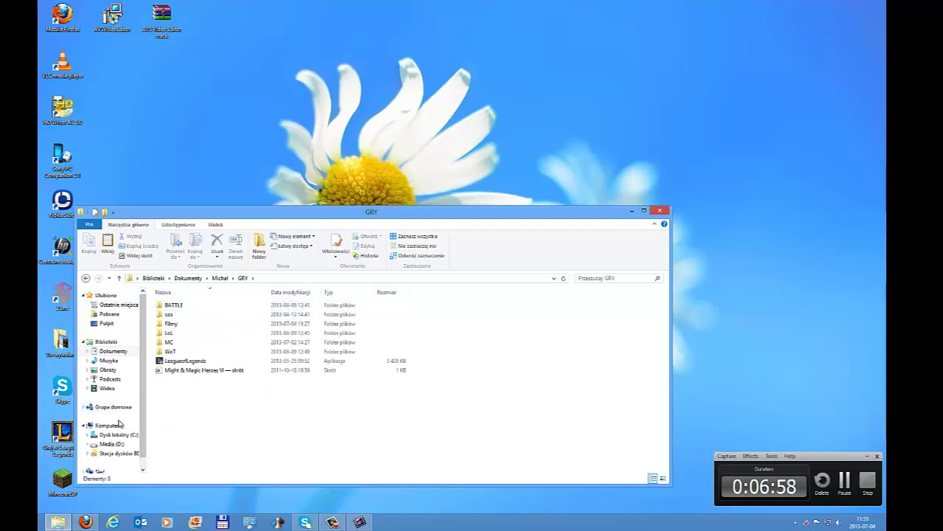
# Step: Return to the Dokumenty library and open the Output folder inside AVS4YOU > AVSVideoEditor
pyautogui.click(103, 352)
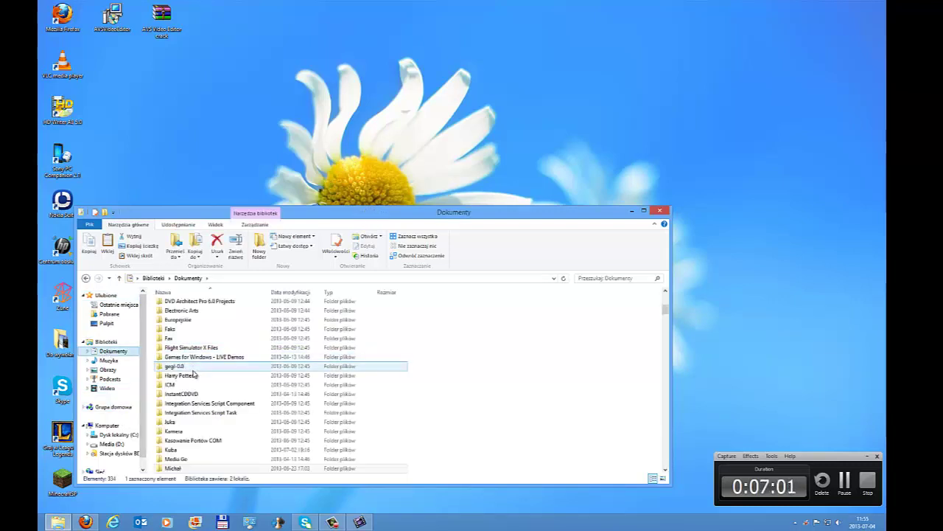
pyautogui.scroll(7, 204, 381)
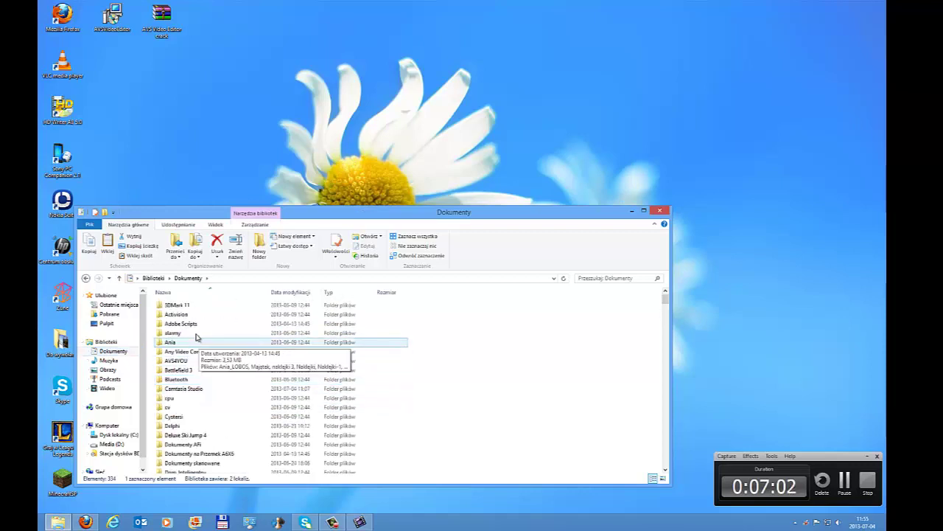
pyautogui.doubleClick(182, 364)
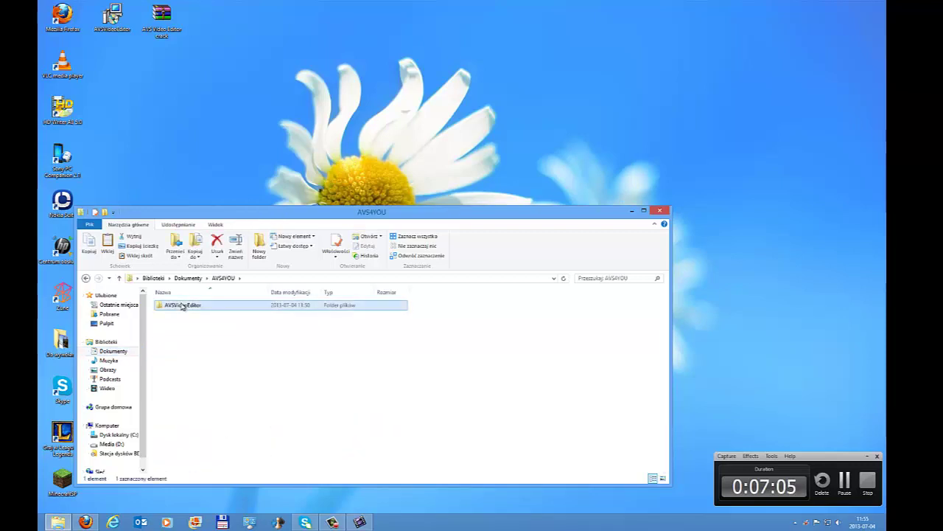
pyautogui.doubleClick(183, 305)
pyautogui.doubleClick(177, 305)
# Step: Play the exported TESTOWO! video in full screen and close both the player and the File Explorer window
pyautogui.click(184, 309)
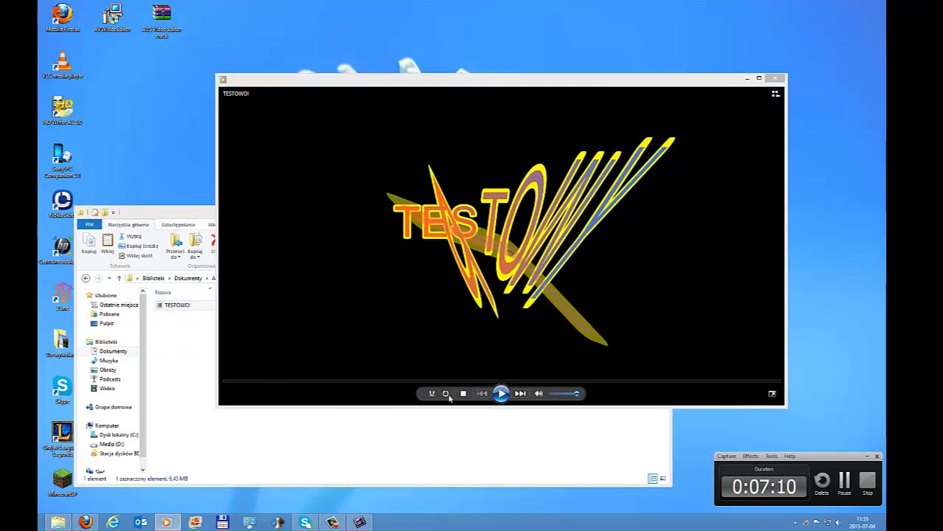
pyautogui.click(773, 393)
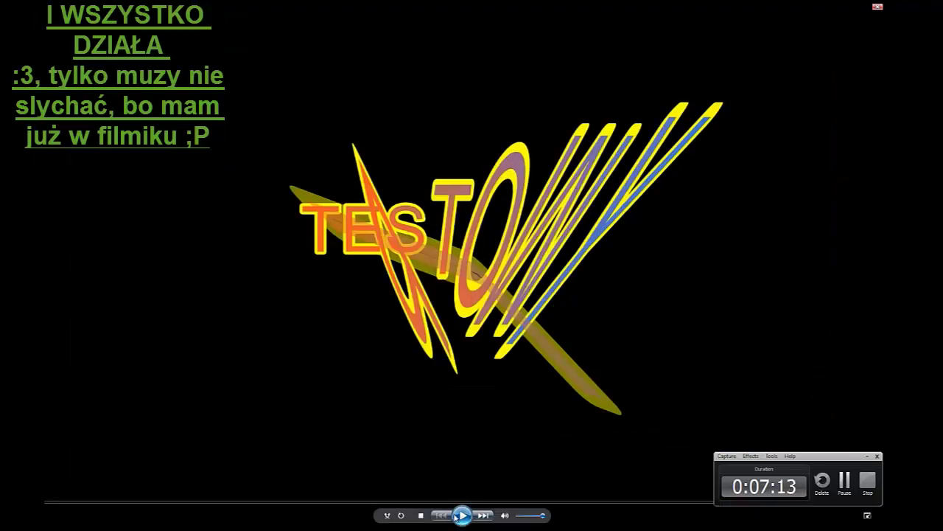
pyautogui.click(460, 515)
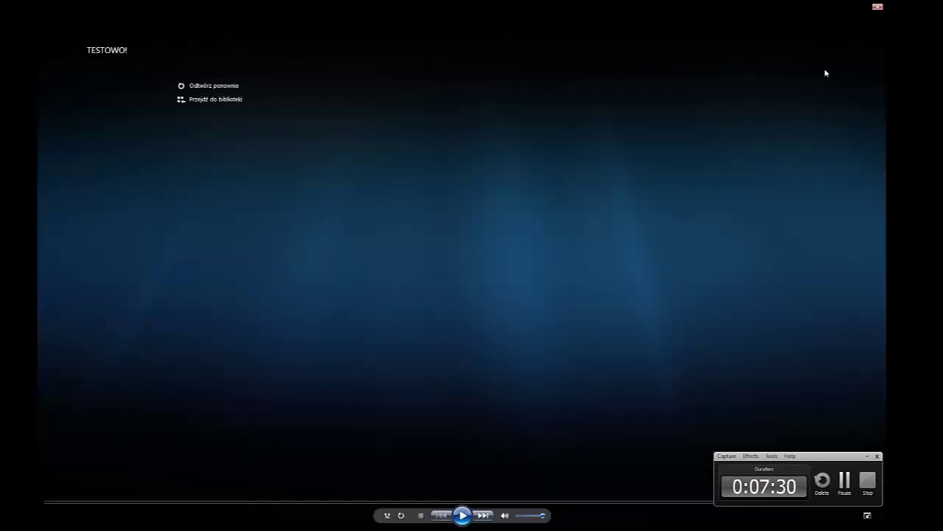
pyautogui.click(876, 8)
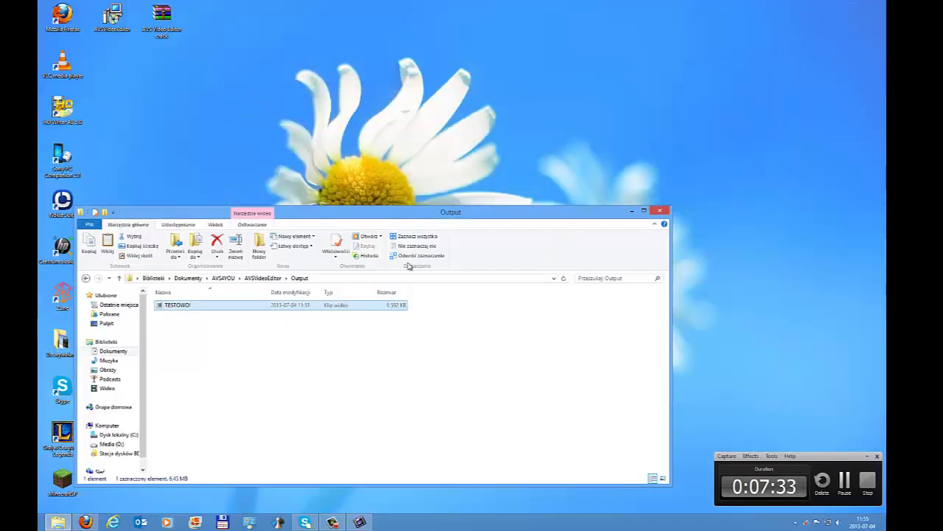
pyautogui.click(662, 212)
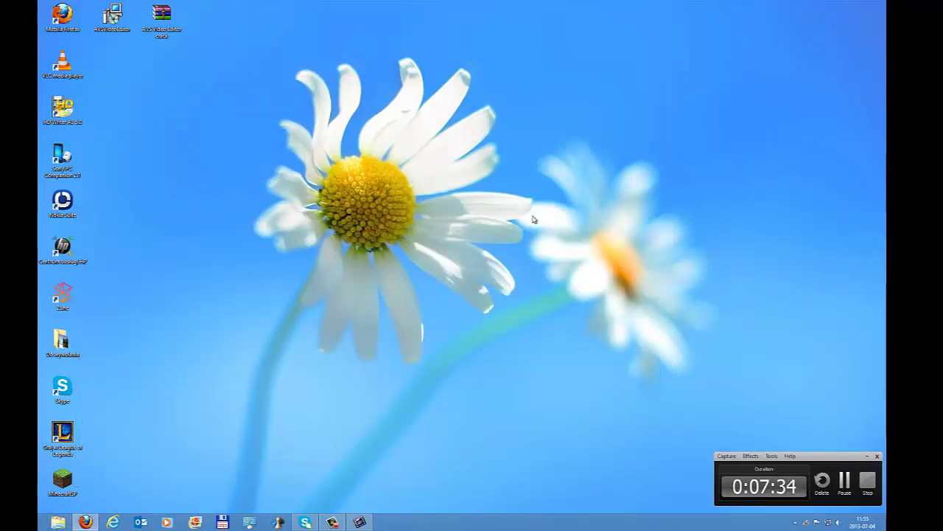